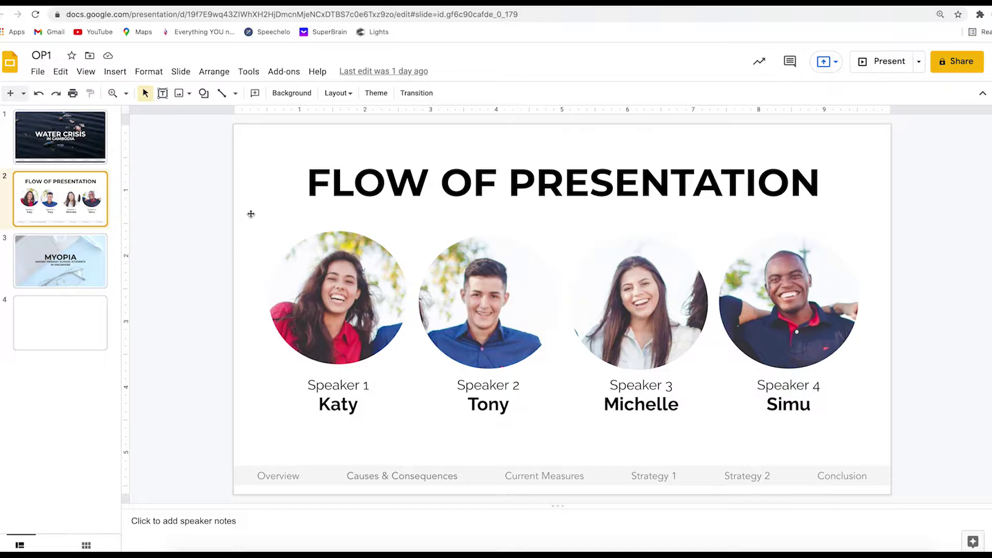
# - Inspect the four speaker photos on the finished OP1 team slide
pyautogui.press('XF86MonBrightnessDown')
pyautogui.click(462, 187)
pyautogui.click(369, 325)
pyautogui.click(498, 319)
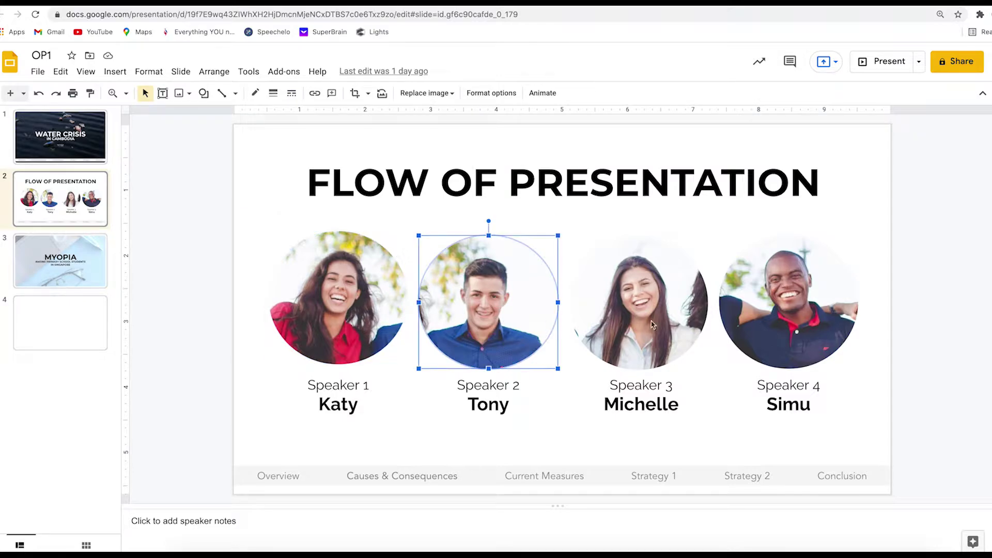
pyautogui.click(638, 323)
pyautogui.click(756, 329)
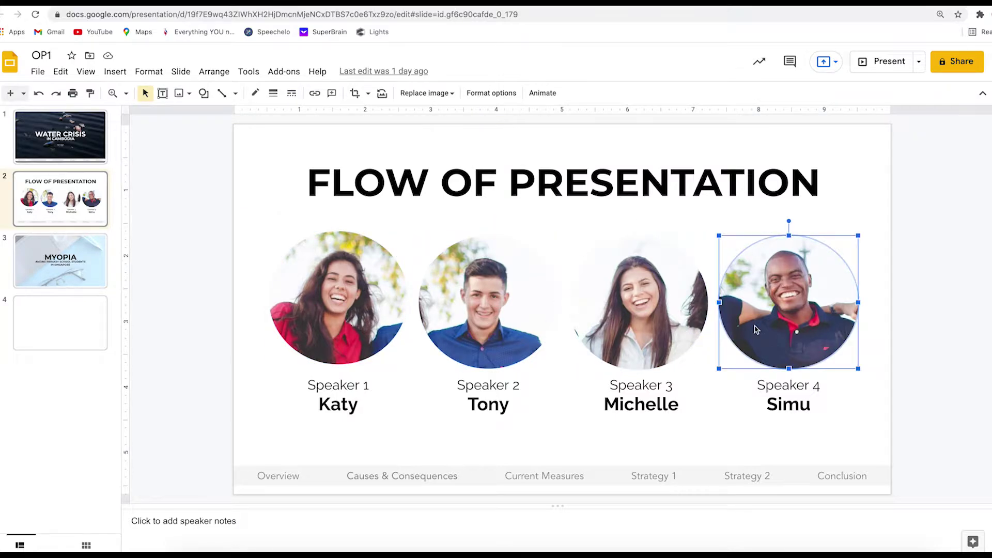
# - Check the four speaker name labels and the footer agenda line on the OP1 slide
pyautogui.click(340, 406)
pyautogui.click(488, 405)
pyautogui.click(641, 404)
pyautogui.click(800, 404)
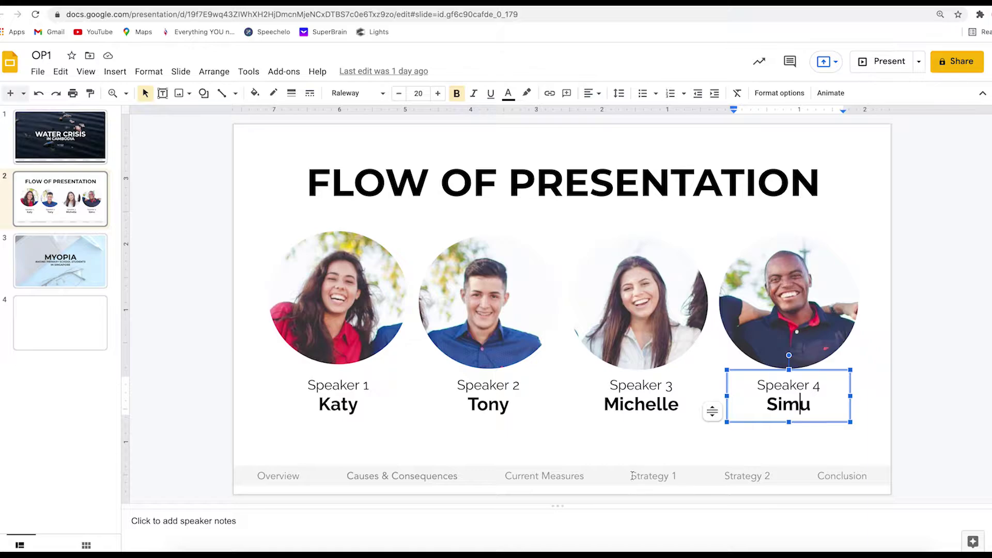
pyautogui.click(604, 476)
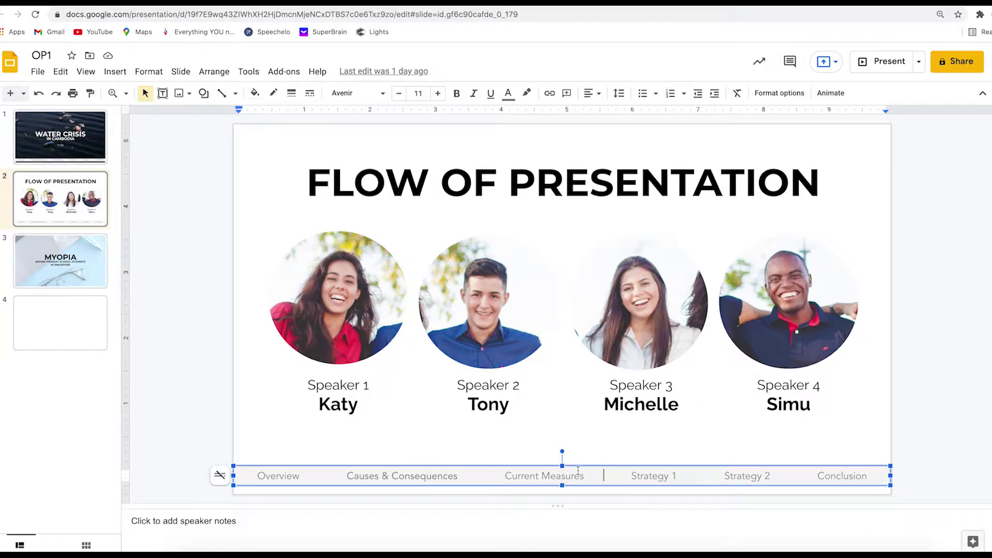
pyautogui.click(251, 214)
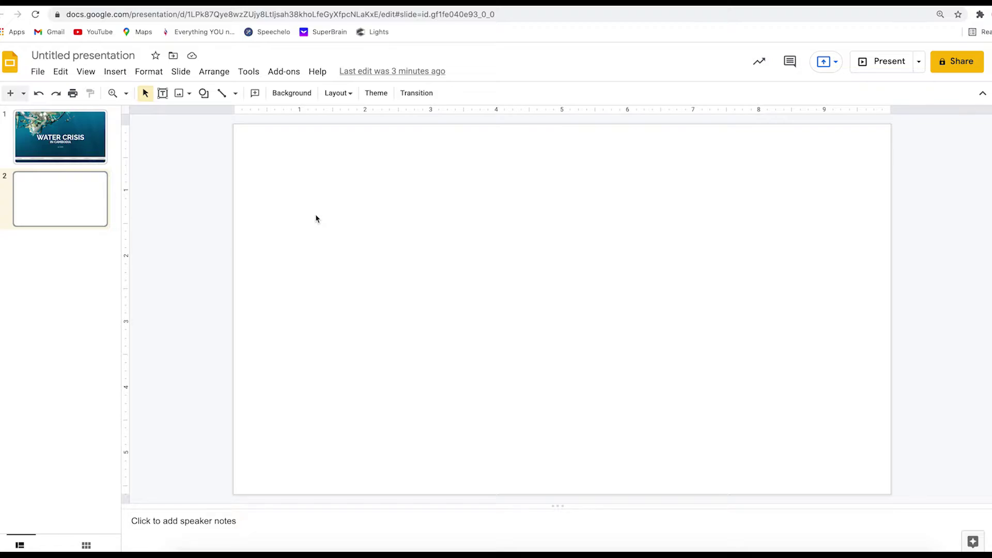
# - Paste the red-coated woman's photo onto blank slide 2, enlarge it and nudge it up
pyautogui.click(57, 191)
pyautogui.hotkey('ctrl', 'v')
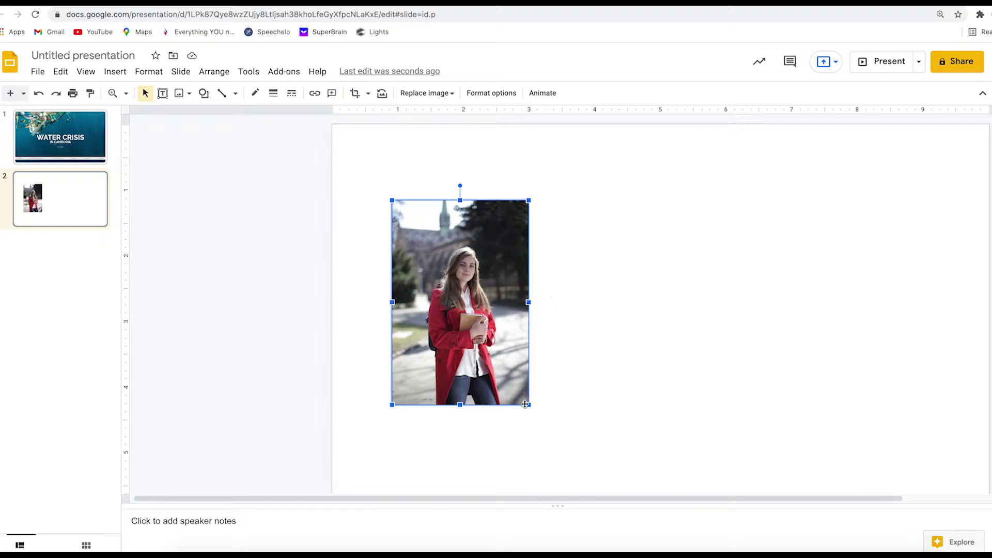
pyautogui.moveTo(528, 406); pyautogui.dragTo(579, 451)
pyautogui.click(638, 426)
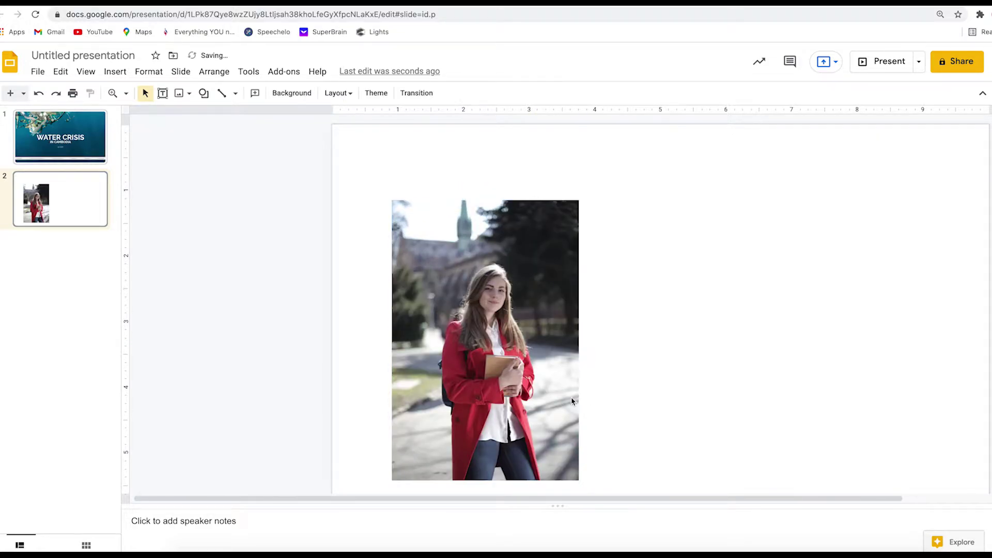
pyautogui.click(571, 397)
pyautogui.moveTo(486, 386); pyautogui.dragTo(479, 357)
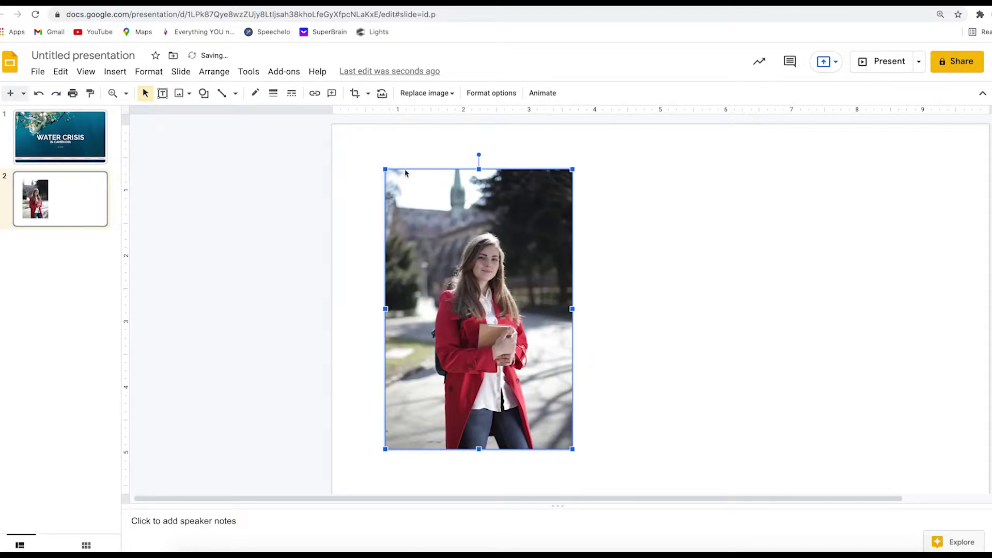
# - Mask the woman's photo with an Oval shape and crop it to a circle around her face
pyautogui.click(369, 97)
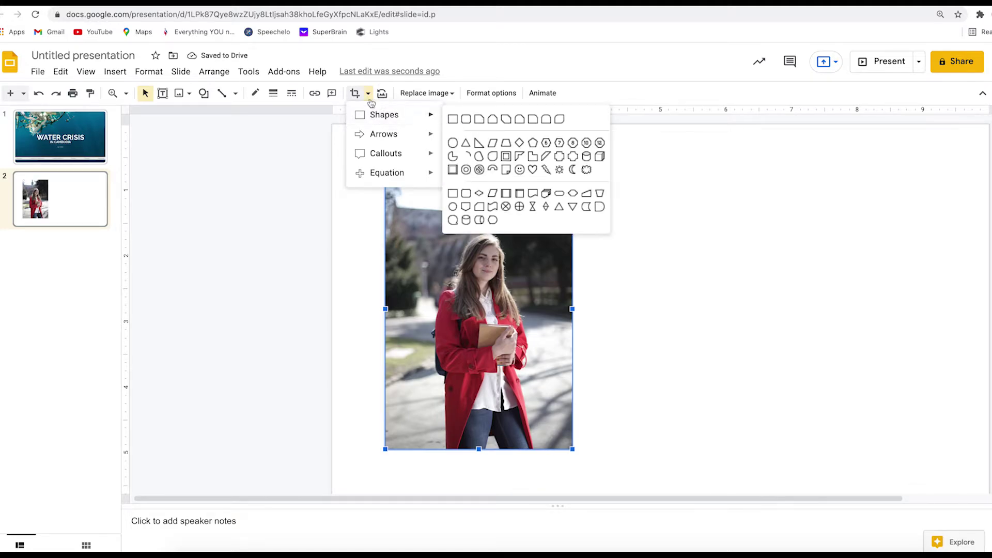
pyautogui.click(369, 97)
pyautogui.click(369, 97)
pyautogui.moveTo(436, 118)
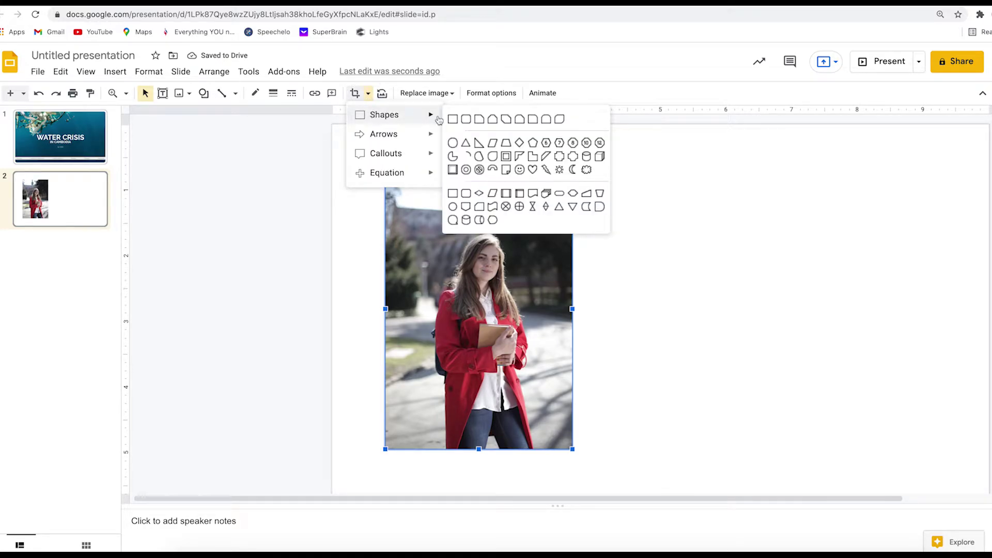
pyautogui.click(453, 144)
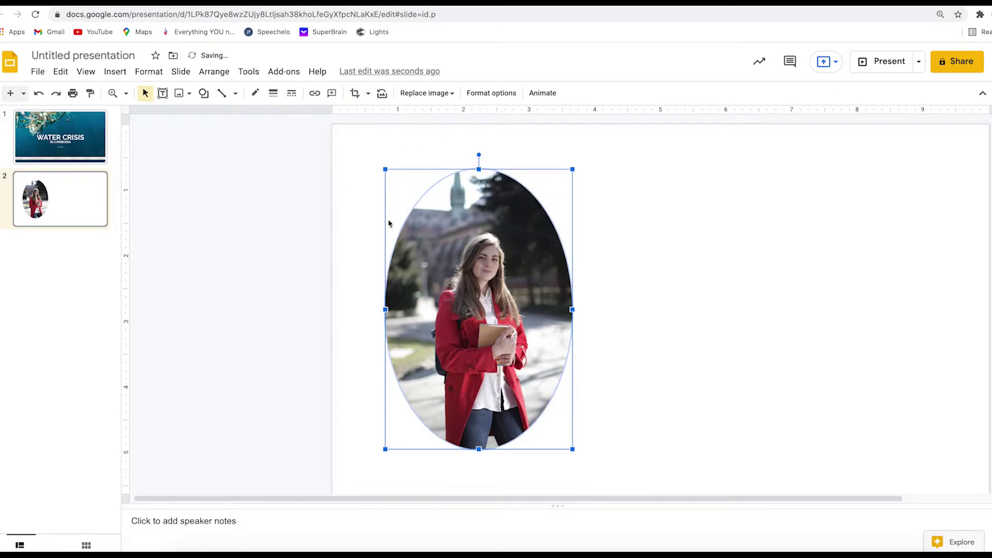
pyautogui.click(355, 93)
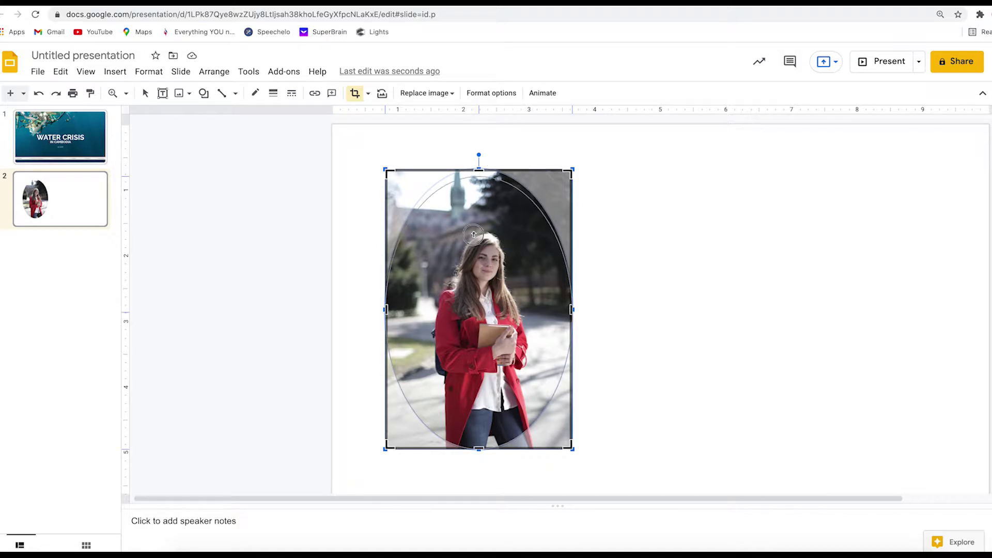
pyautogui.moveTo(457, 282)
pyautogui.mouseDown()
pyautogui.moveTo(459, 300)
pyautogui.moveTo(465, 278)
pyautogui.moveTo(455, 261)
pyautogui.moveTo(466, 273)
pyautogui.mouseUp()
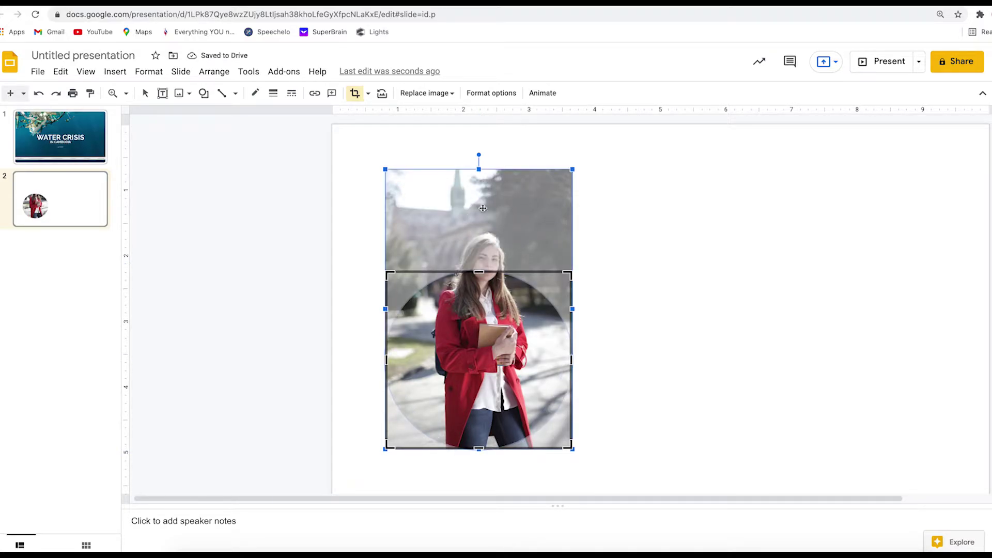
pyautogui.moveTo(505, 204); pyautogui.dragTo(508, 286)
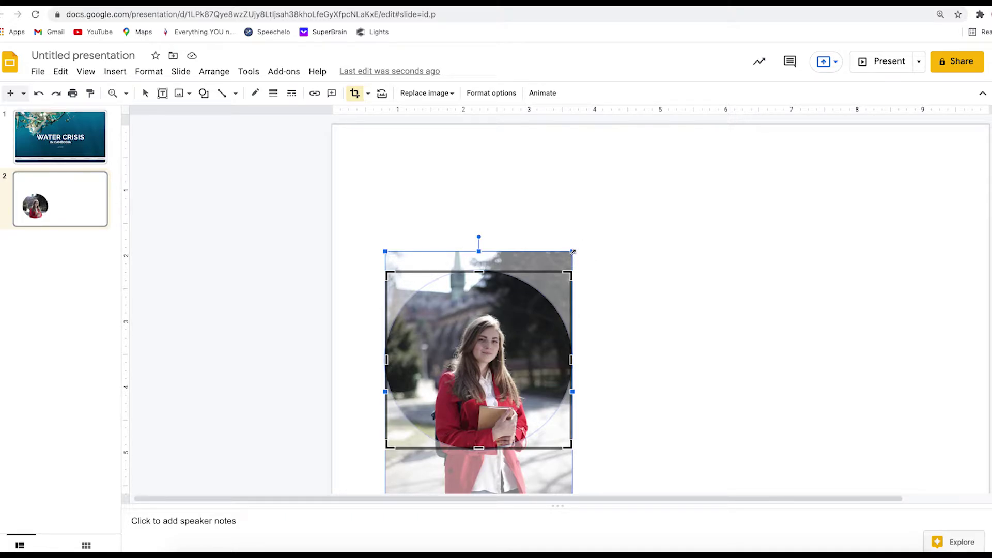
pyautogui.moveTo(571, 250)
pyautogui.mouseDown()
pyautogui.moveTo(688, 147)
pyautogui.moveTo(583, 263)
pyautogui.mouseUp()
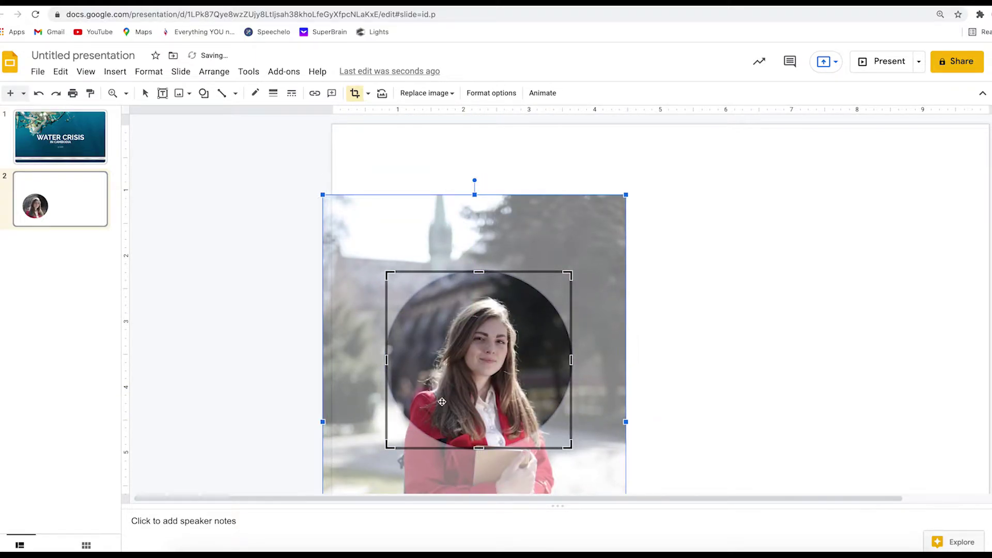
pyautogui.press('Return')
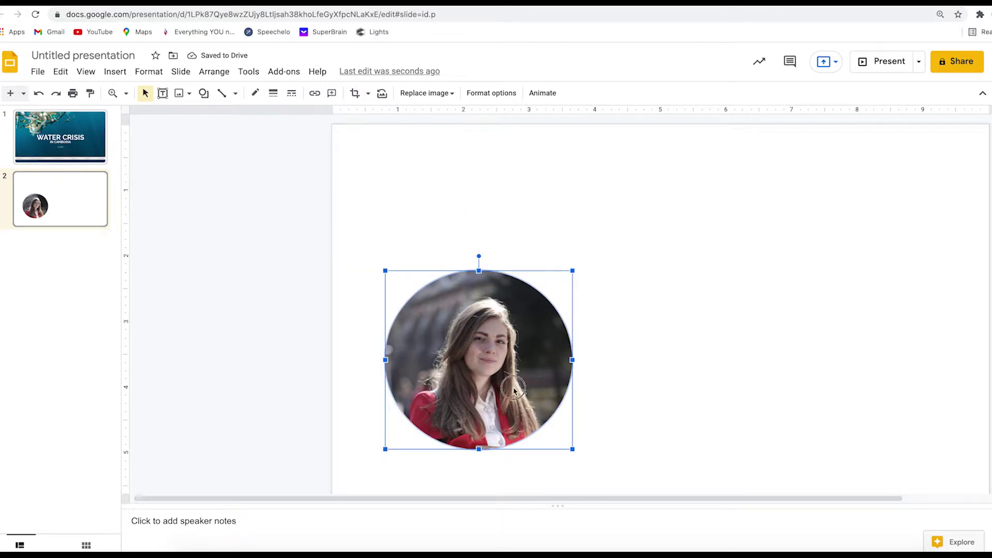
# - Shrink the circular photo and place it up and left of the slide centre
pyautogui.moveTo(518, 387); pyautogui.dragTo(532, 309)
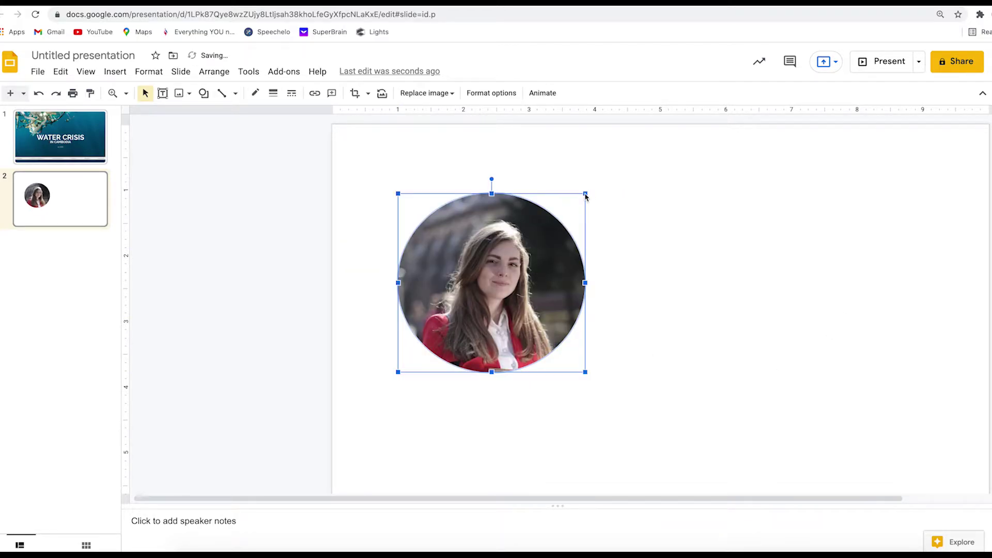
pyautogui.moveTo(585, 194); pyautogui.dragTo(519, 256)
pyautogui.moveTo(471, 319); pyautogui.dragTo(445, 307)
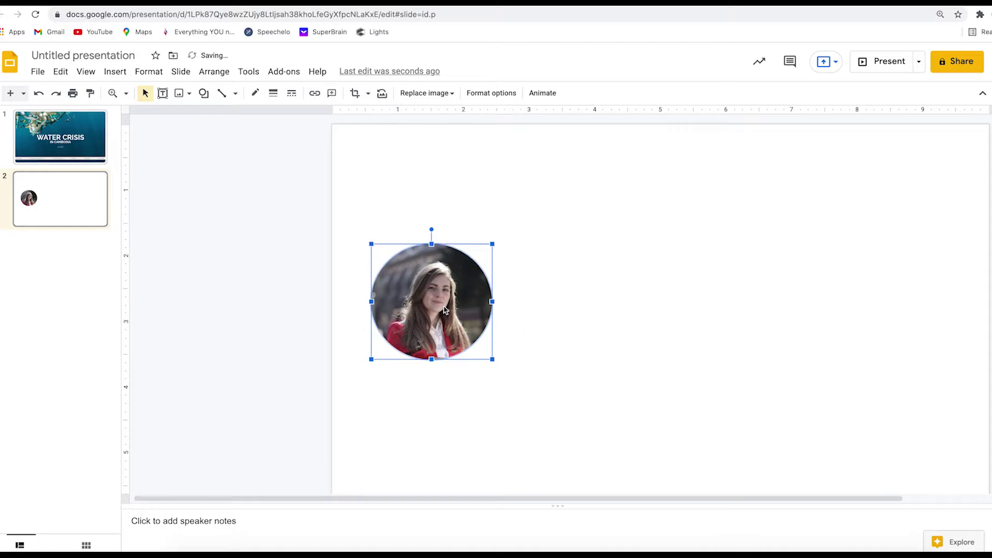
pyautogui.click(601, 310)
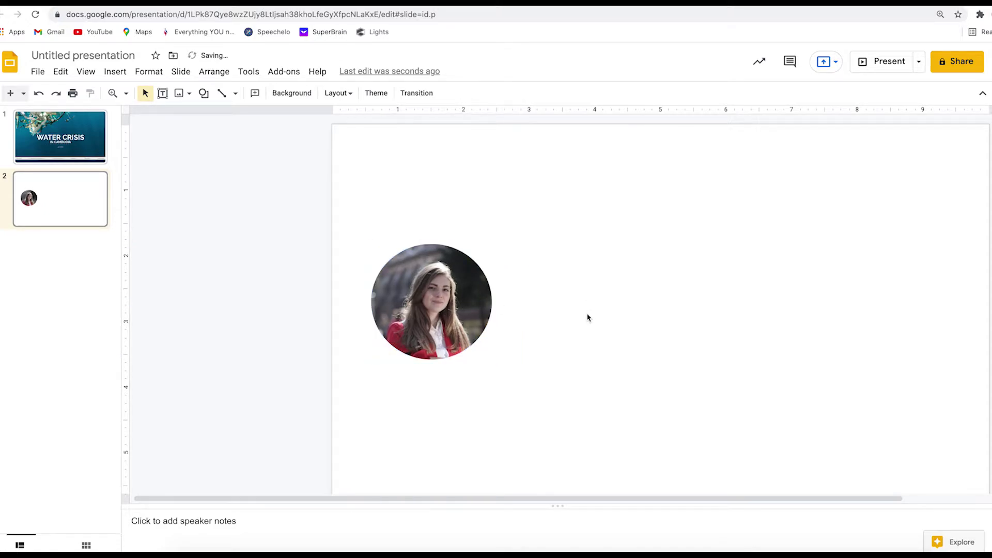
pyautogui.click(468, 299)
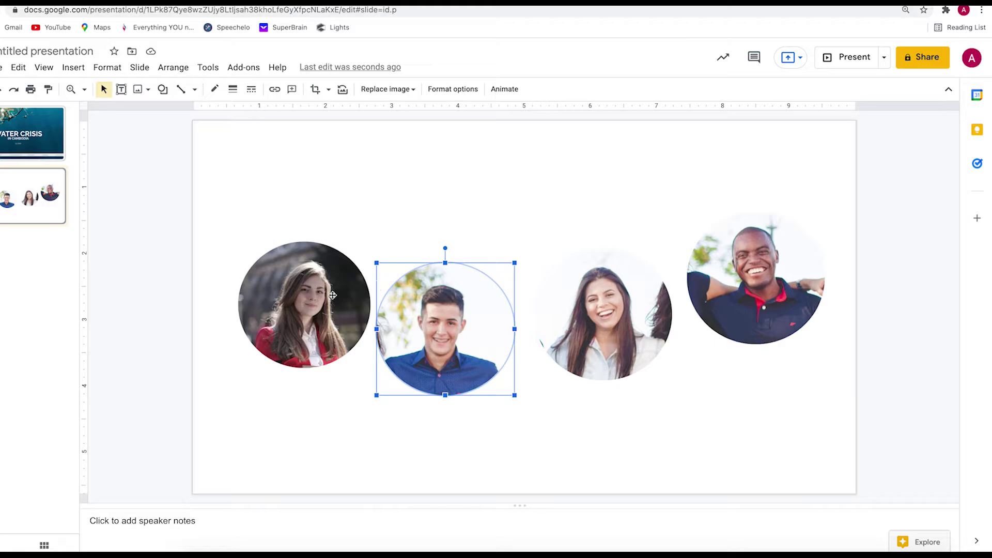
# - Open Size & Rotation and set the second speaker photo's width to 2 in
pyautogui.click(449, 90)
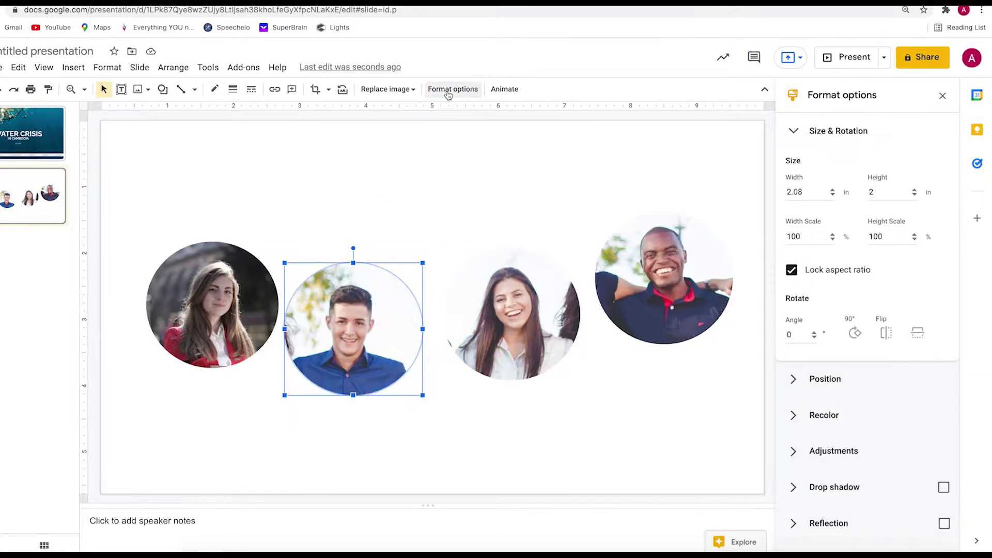
pyautogui.click(244, 267)
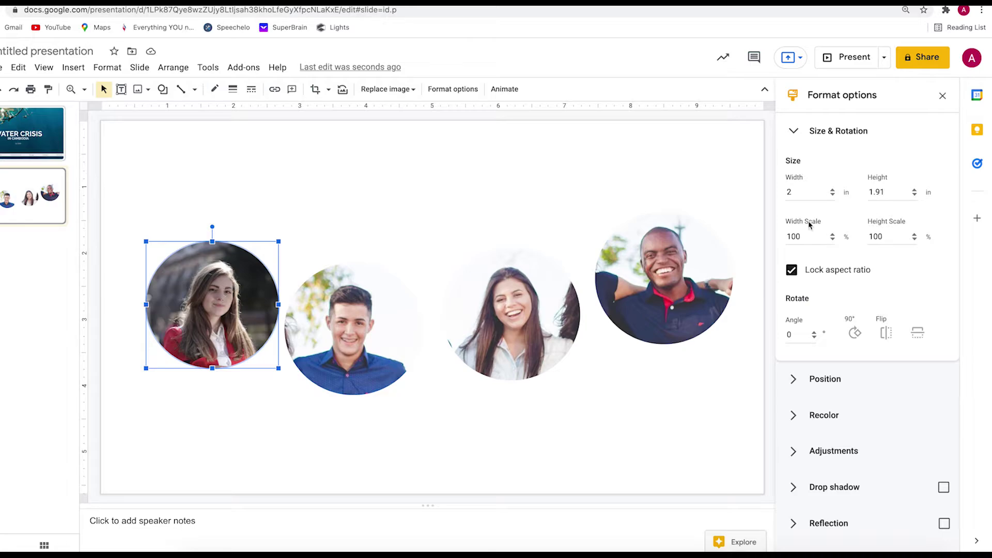
pyautogui.click(365, 320)
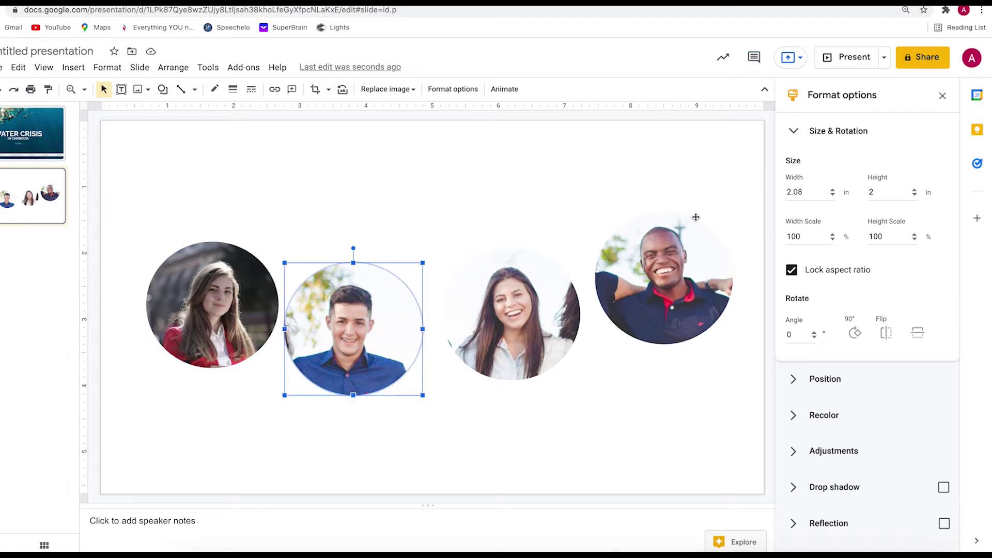
pyautogui.click(821, 192)
pyautogui.press('BackSpace')
pyautogui.press('BackSpace')
pyautogui.press('BackSpace')
pyautogui.press('Return')
# - Set the third and fourth speaker photos' widths to 2 in as well
pyautogui.click(512, 315)
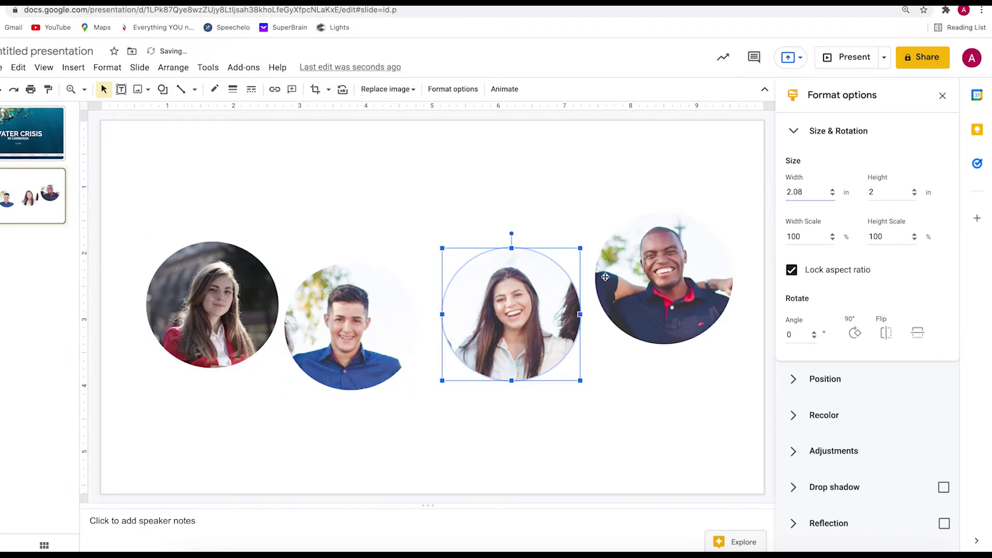
pyautogui.click(821, 192)
pyautogui.press('BackSpace')
pyautogui.press('BackSpace')
pyautogui.press('BackSpace')
pyautogui.press('Return')
pyautogui.click(726, 248)
pyautogui.click(804, 199)
pyautogui.press('BackSpace')
pyautogui.press('BackSpace')
pyautogui.press('BackSpace')
pyautogui.click(565, 189)
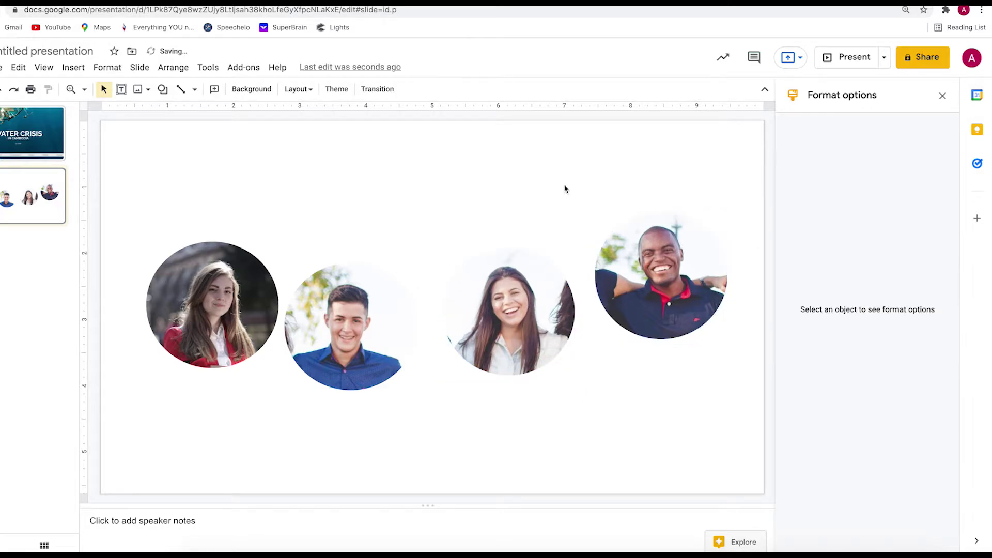
# - Line the four circular photos up in one row with even spacing between them
pyautogui.moveTo(226, 314)
pyautogui.mouseDown()
pyautogui.moveTo(208, 346)
pyautogui.moveTo(208, 314)
pyautogui.mouseUp()
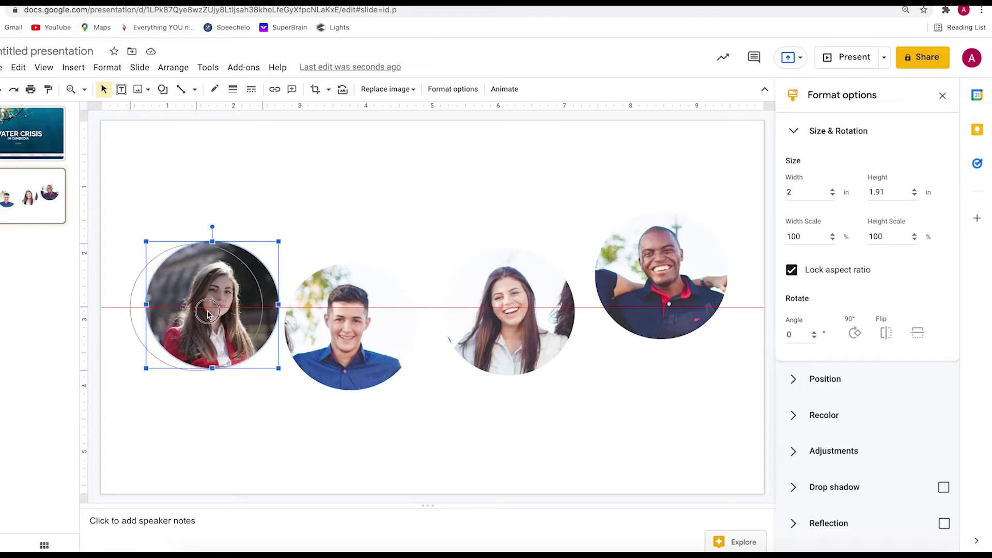
pyautogui.moveTo(207, 314); pyautogui.dragTo(208, 313)
pyautogui.moveTo(346, 338); pyautogui.dragTo(340, 321)
pyautogui.moveTo(495, 324); pyautogui.dragTo(479, 321)
pyautogui.moveTo(617, 301); pyautogui.dragTo(600, 332)
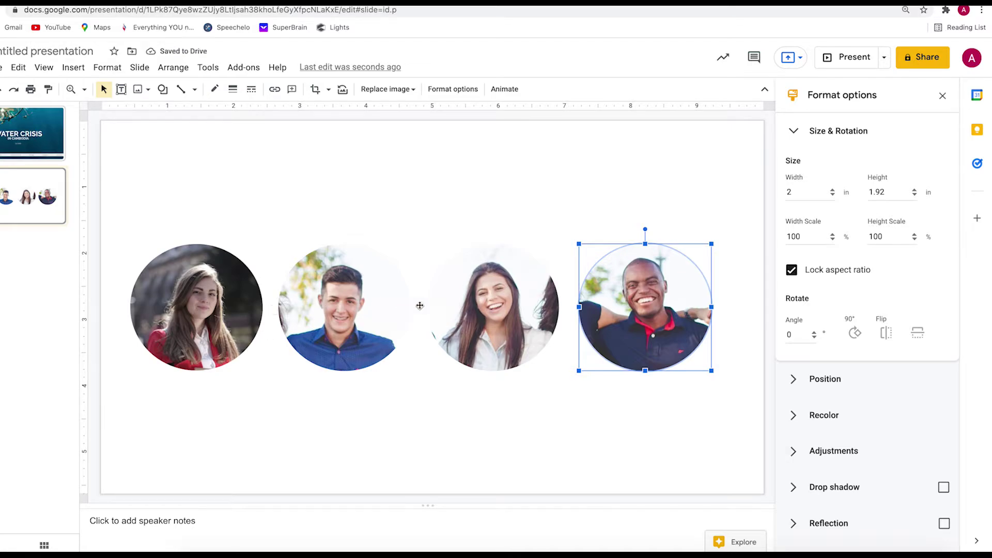
pyautogui.moveTo(343, 317); pyautogui.dragTo(335, 316)
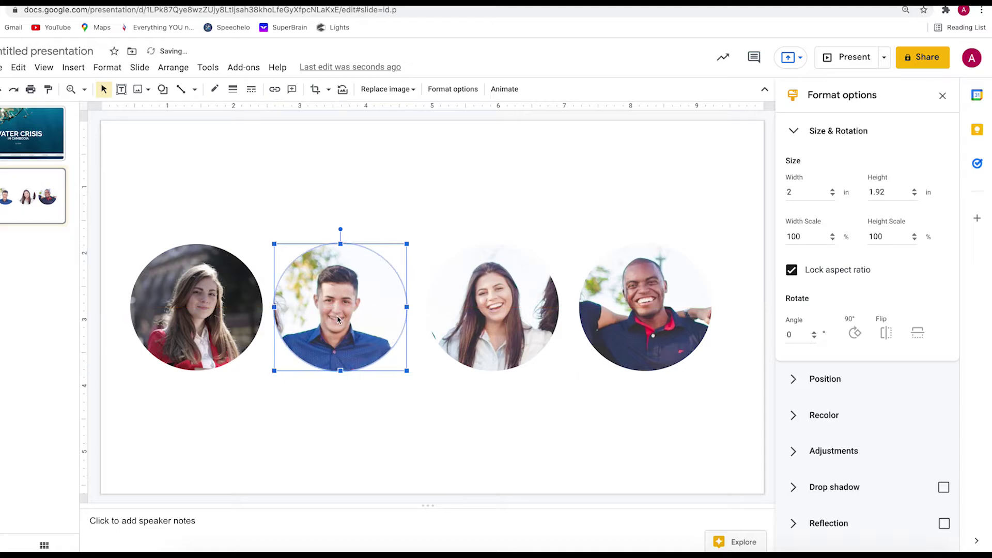
pyautogui.moveTo(467, 317); pyautogui.dragTo(473, 321)
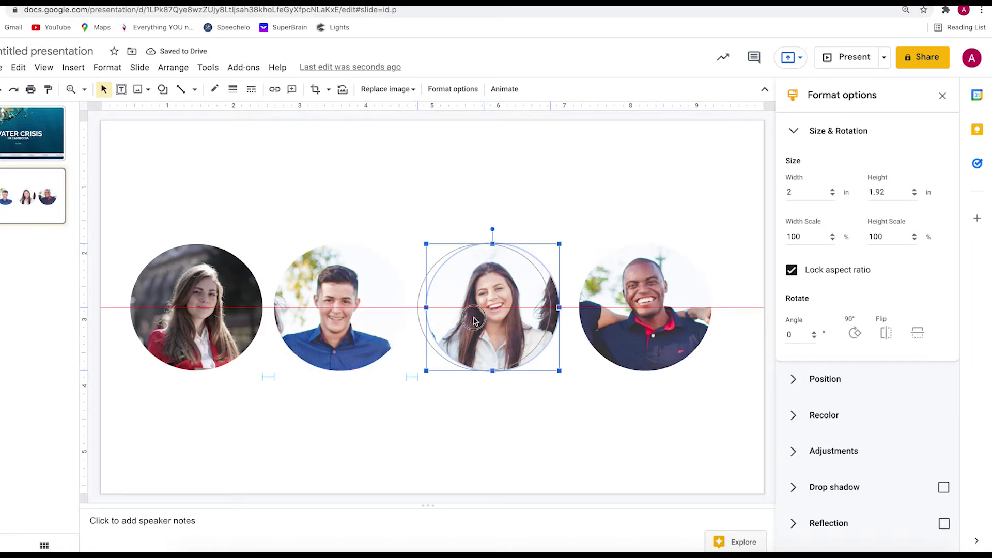
pyautogui.moveTo(474, 321); pyautogui.dragTo(474, 321)
pyautogui.moveTo(473, 321); pyautogui.dragTo(474, 320)
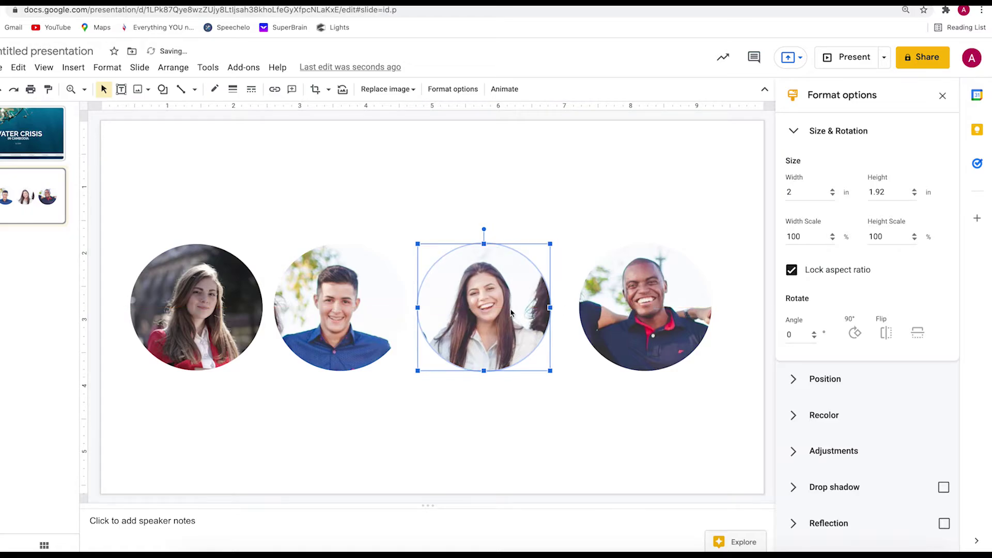
pyautogui.moveTo(672, 315); pyautogui.dragTo(655, 316)
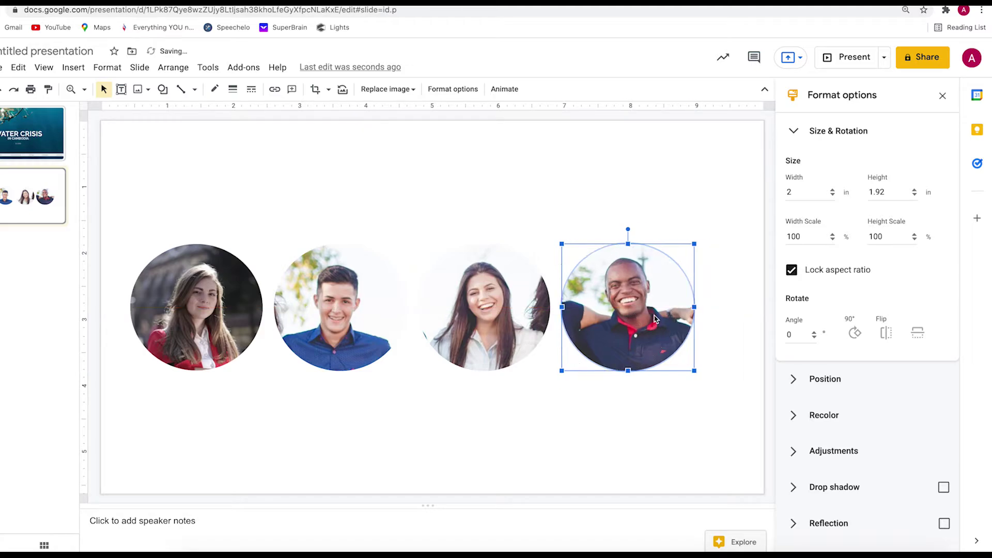
# - Select all four photos and shift the row right toward the slide centre
pyautogui.moveTo(733, 413); pyautogui.dragTo(123, 220)
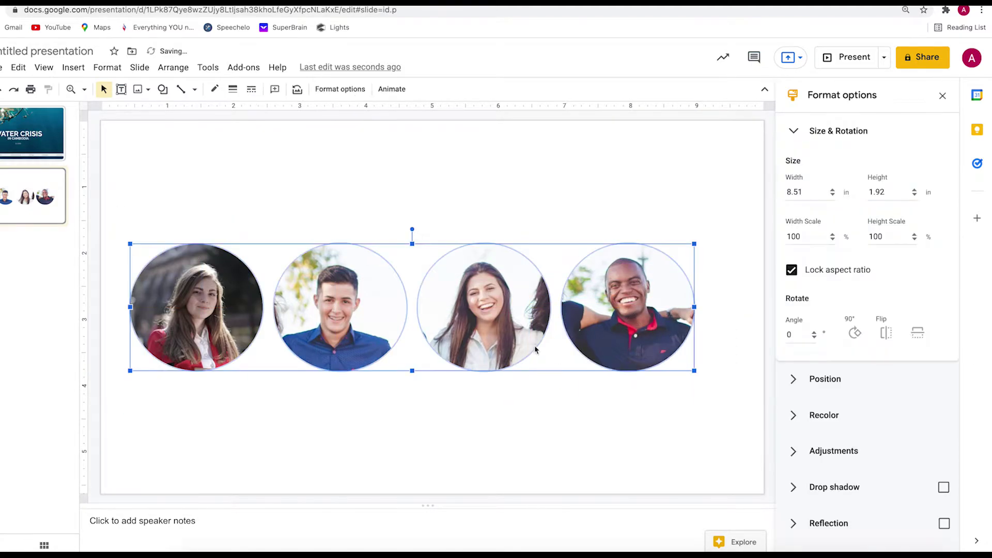
pyautogui.moveTo(518, 337); pyautogui.dragTo(539, 340)
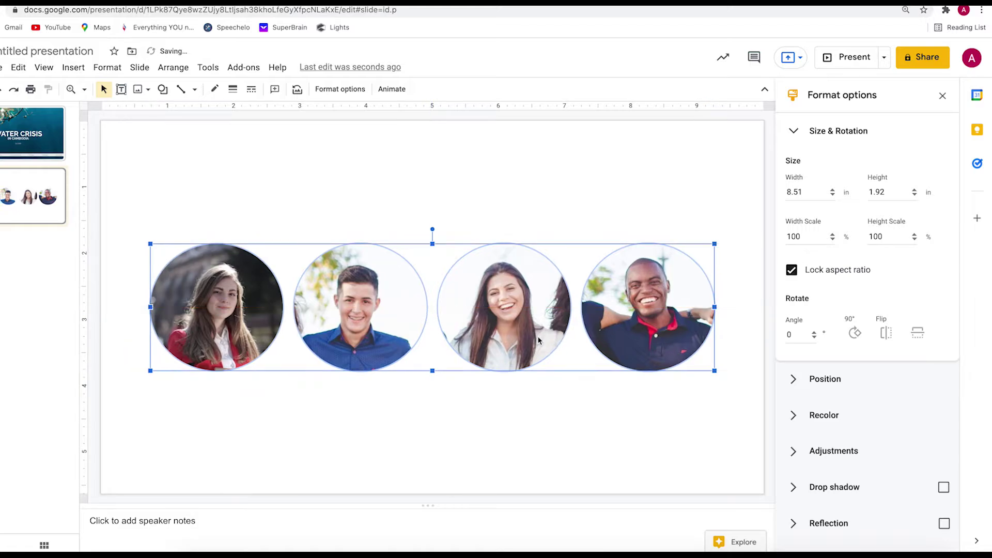
pyautogui.click(496, 396)
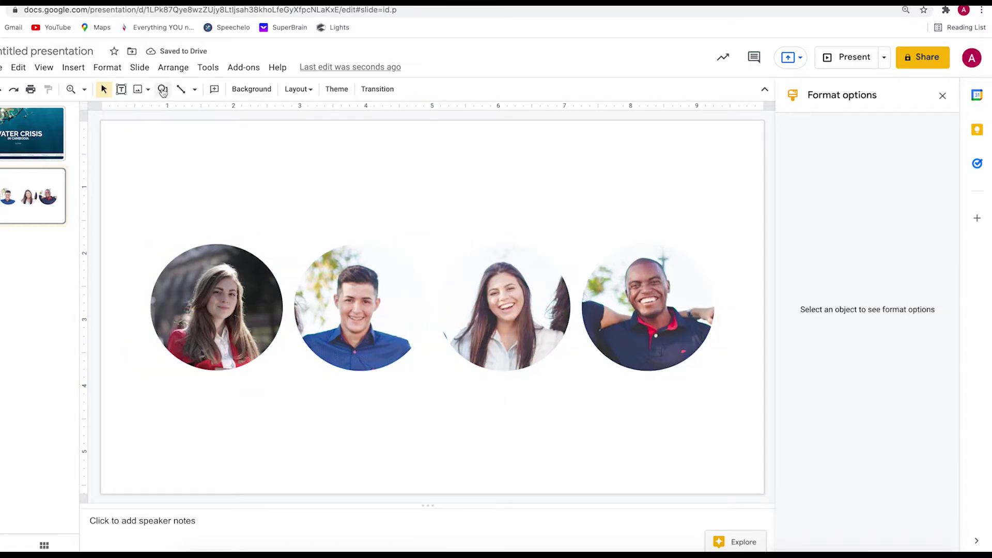
# - Add a 'Speaker 1' text box below the first photo with a second line for the name
pyautogui.click(121, 89)
pyautogui.click(243, 388)
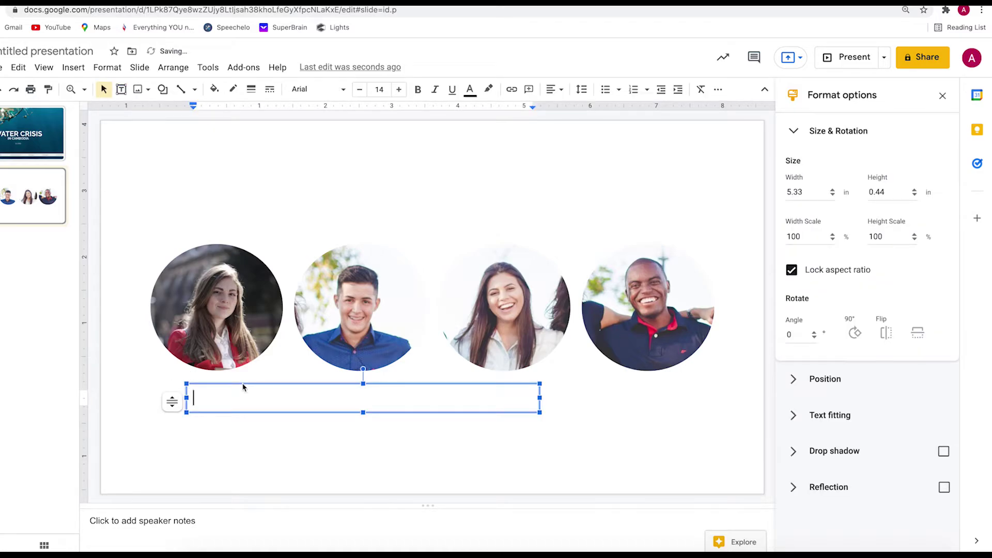
pyautogui.write('Speaker 1')
pyautogui.press('Return')
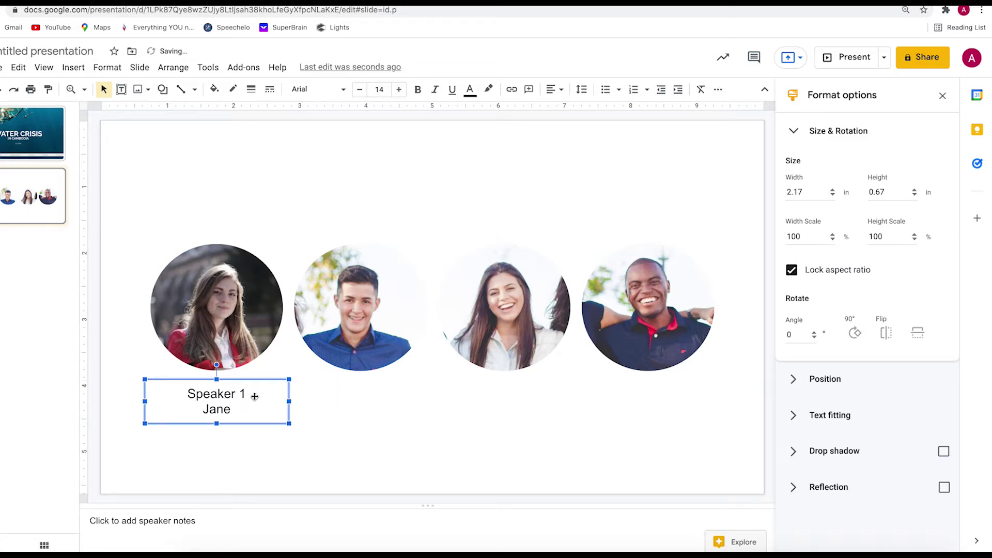
# - Set the caption to Raleway, bold the speaker's name and size the Speaker 1 line to 13 pt
pyautogui.click(228, 411)
pyautogui.hotkey('ctrl', 'a')
pyautogui.click(317, 89)
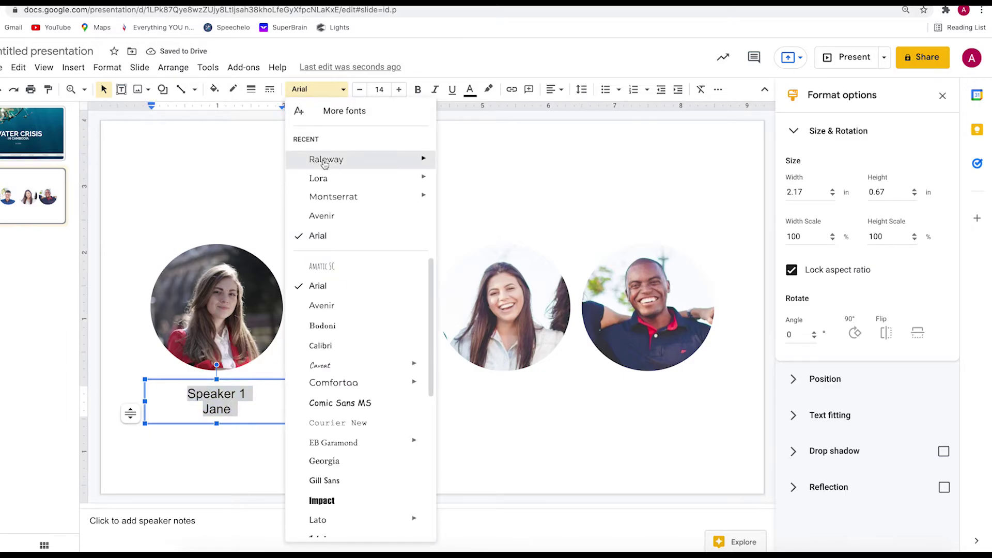
pyautogui.click(325, 160)
pyautogui.doubleClick(246, 411)
pyautogui.hotkey('ctrl', 'b')
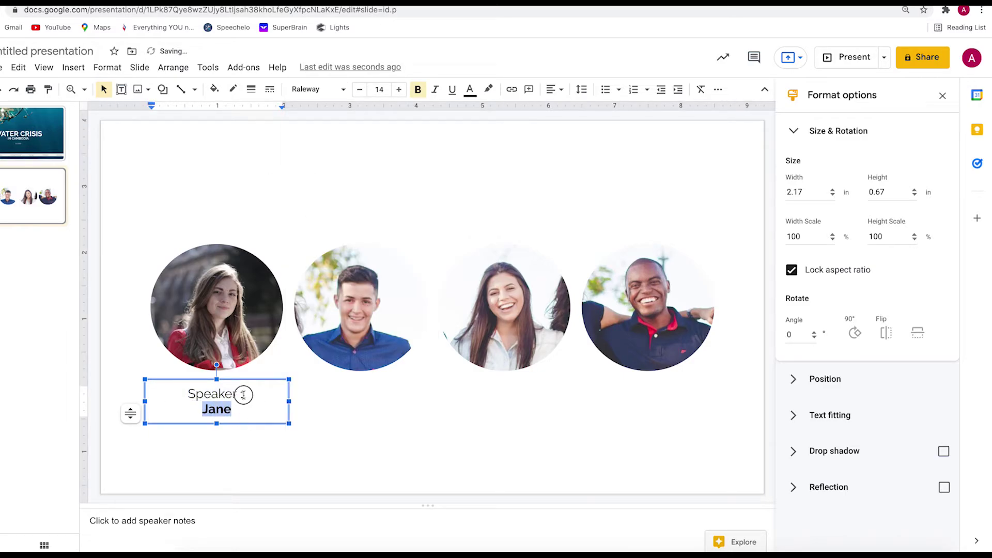
pyautogui.tripleClick(244, 394)
pyautogui.click(359, 89)
pyautogui.click(360, 89)
pyautogui.click(359, 89)
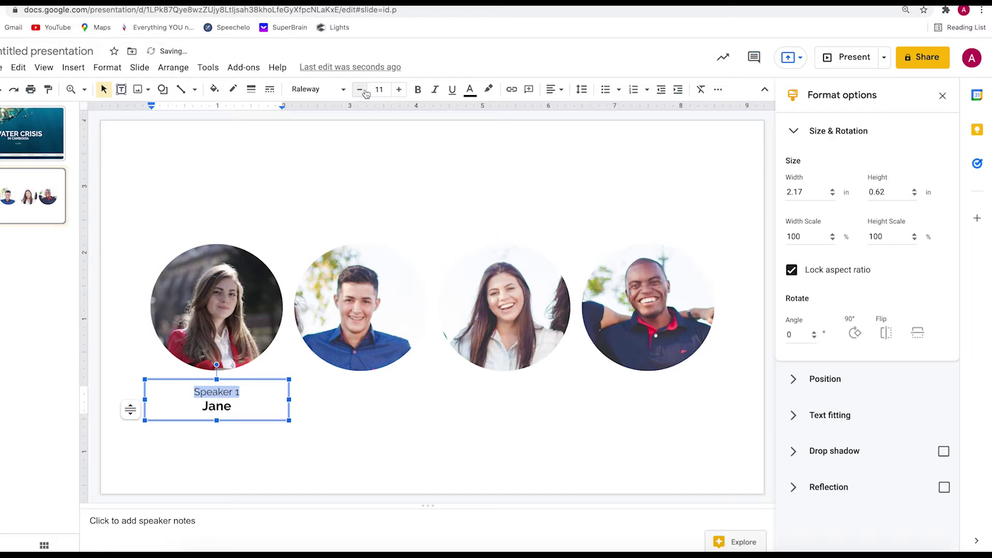
pyautogui.click(399, 89)
pyautogui.click(399, 88)
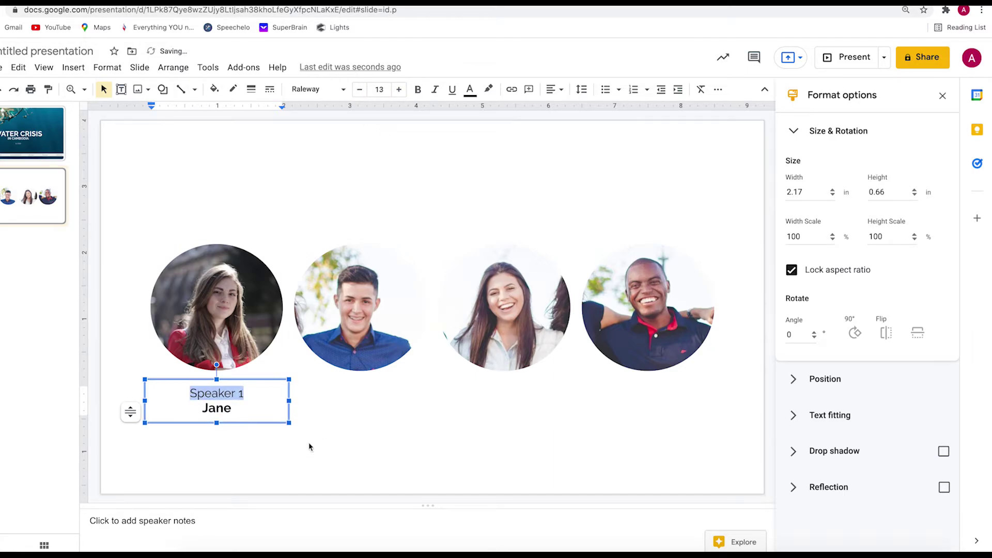
pyautogui.click(309, 446)
# - Place copies of the caption under the second, third and fourth photos
pyautogui.click(240, 424)
pyautogui.moveTo(268, 423); pyautogui.dragTo(403, 422)
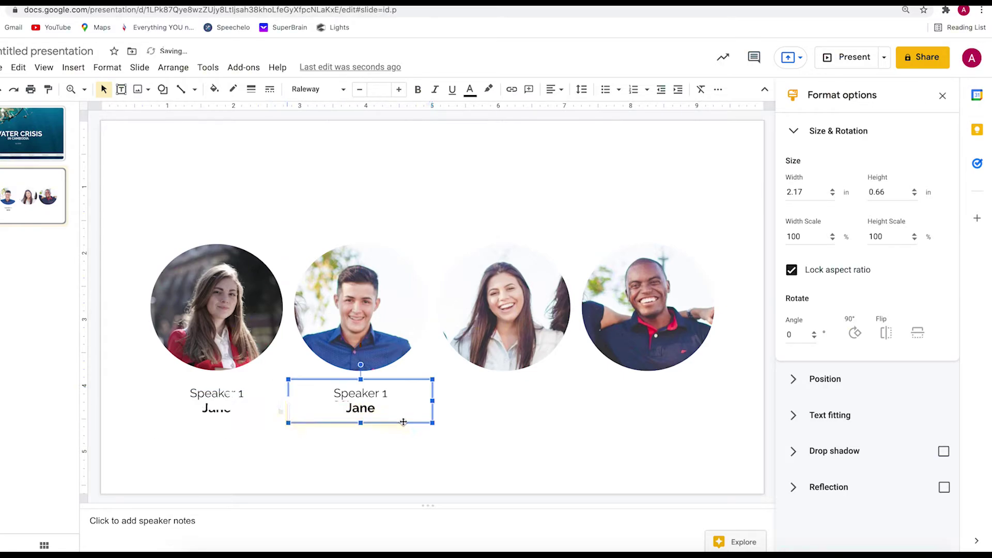
pyautogui.hotkey('ctrl', 'v')
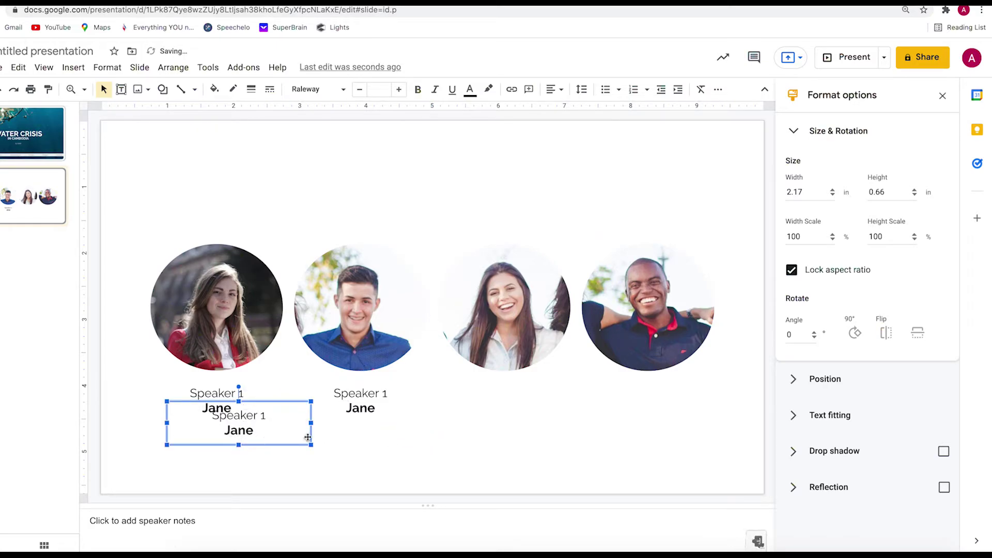
pyautogui.moveTo(308, 438); pyautogui.dragTo(536, 429)
pyautogui.hotkey('ctrl', 'v')
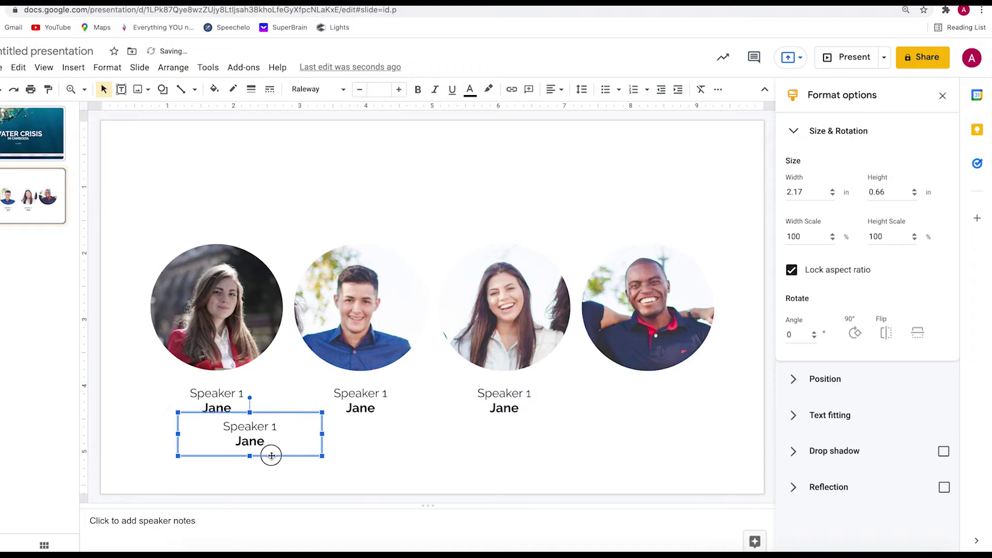
pyautogui.moveTo(272, 456); pyautogui.dragTo(670, 424)
# - Renumber the copied captions to Speaker 2, Speaker 3 and Speaker 4
pyautogui.click(607, 463)
pyautogui.doubleClick(384, 394)
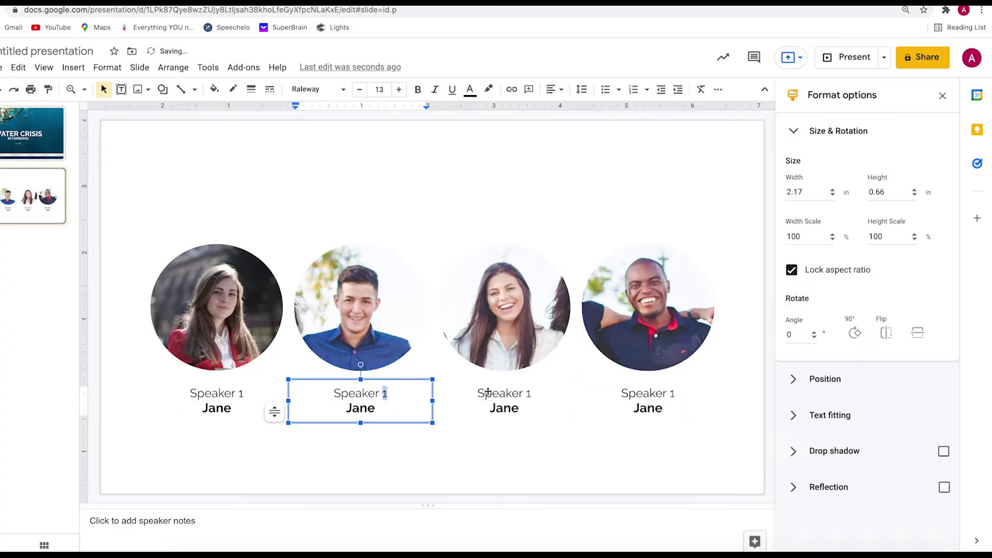
pyautogui.write('2')
pyautogui.doubleClick(529, 393)
pyautogui.write('3')
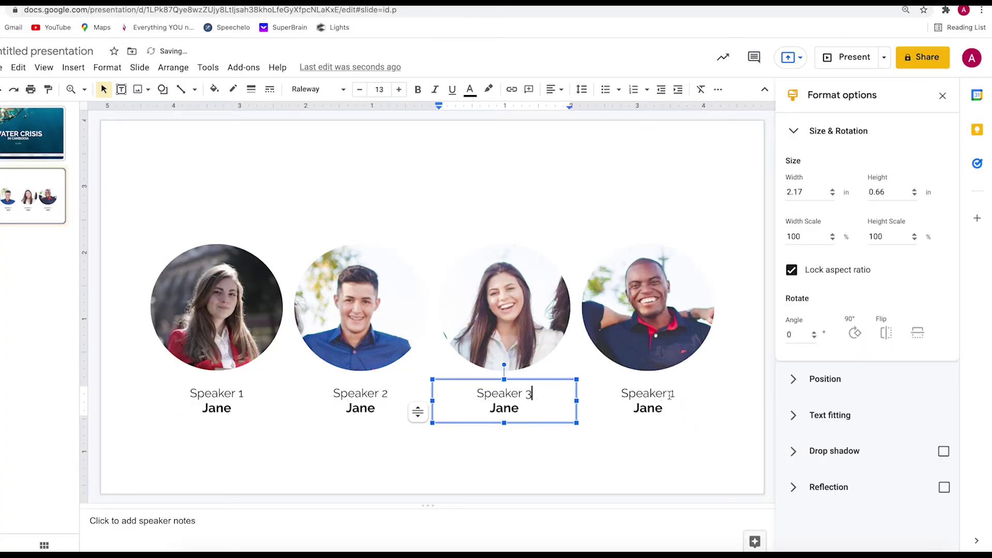
pyautogui.doubleClick(669, 394)
pyautogui.write('4')
# - Replace the names in the second, third and fourth captions with each speaker's name
pyautogui.doubleClick(362, 409)
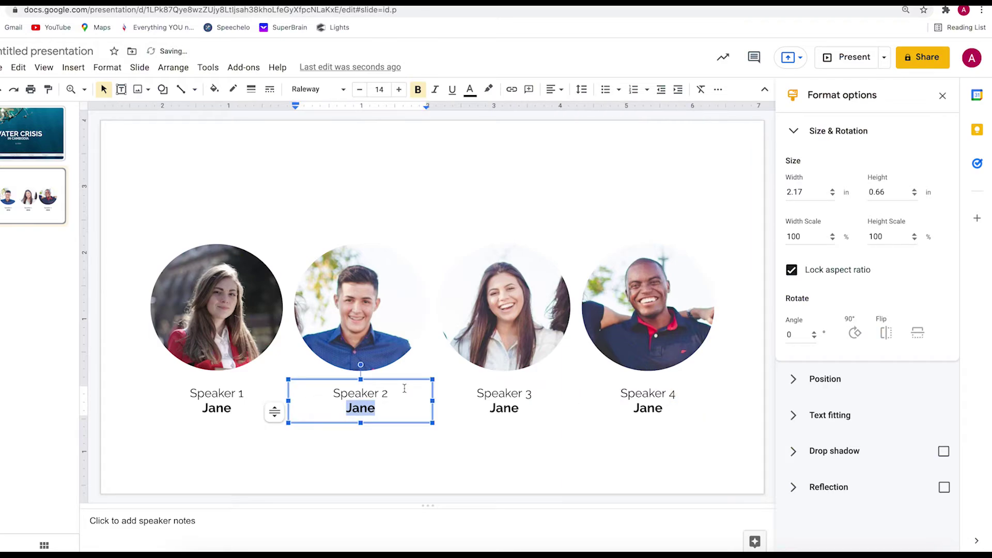
pyautogui.write('Peter')
pyautogui.doubleClick(505, 409)
pyautogui.write('mary')
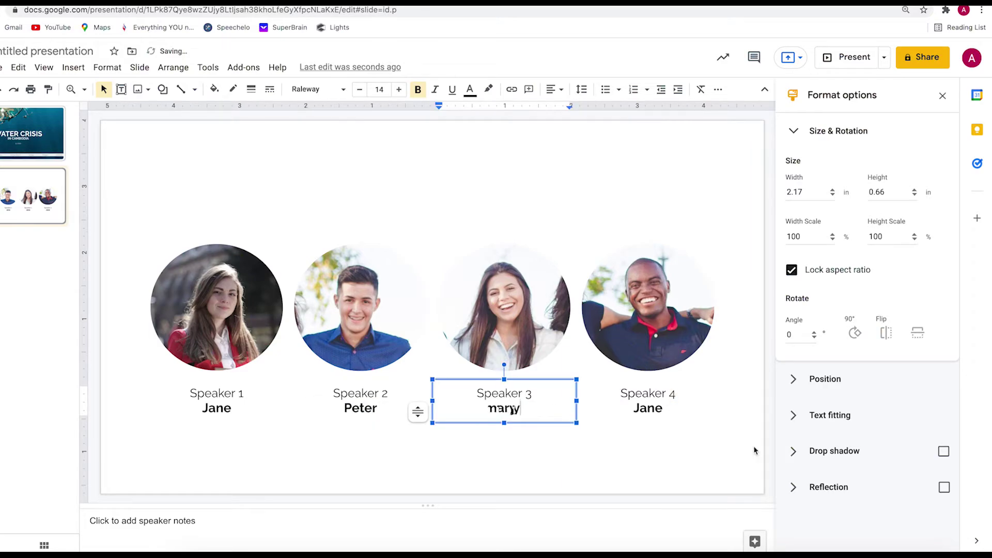
pyautogui.moveTo(487, 408); pyautogui.dragTo(502, 408)
pyautogui.write('M')
pyautogui.doubleClick(649, 408)
pyautogui.write('Parker')
pyautogui.click(583, 396)
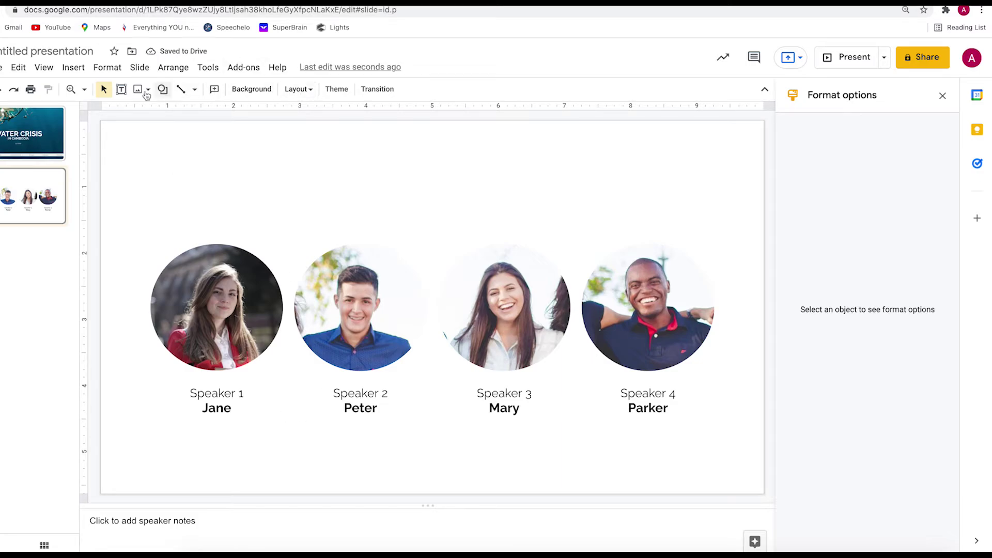
pyautogui.click(121, 89)
# - Add a centred Raleway text box reading 'FLOW OF PRESENTATION' above the photos
pyautogui.click(419, 193)
pyautogui.write('FLO')
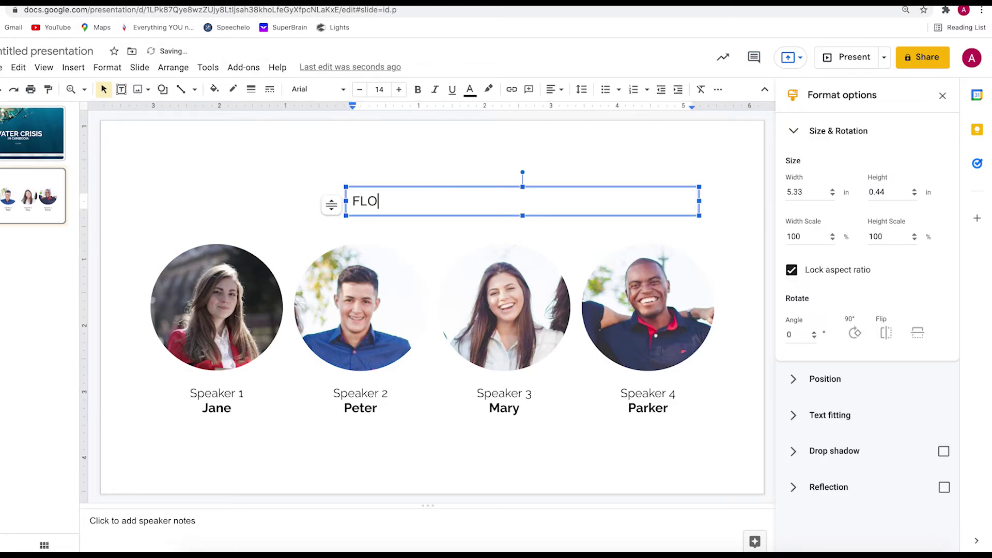
pyautogui.write('W OF PRESENTATION')
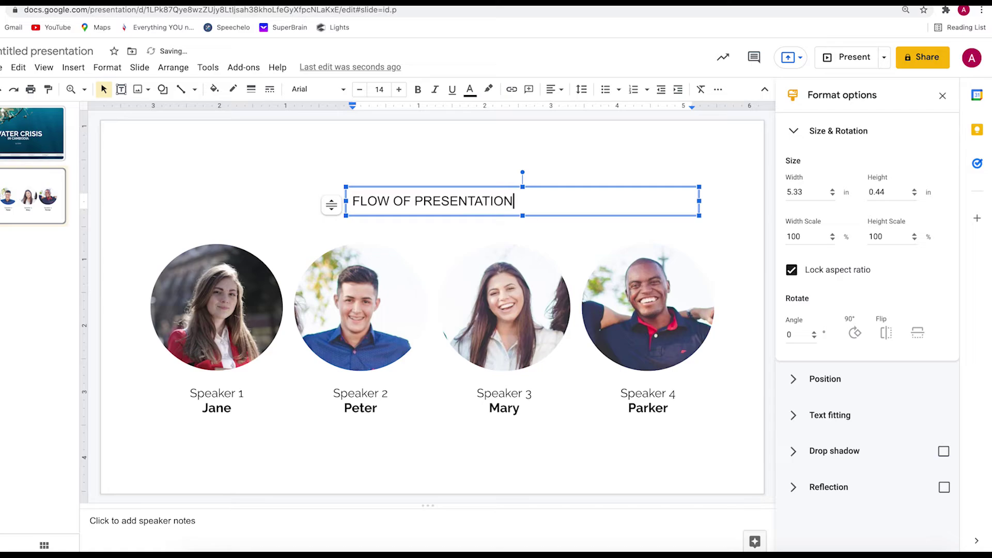
pyautogui.hotkey('ctrl', 'a')
pyautogui.click(554, 89)
pyautogui.click(560, 109)
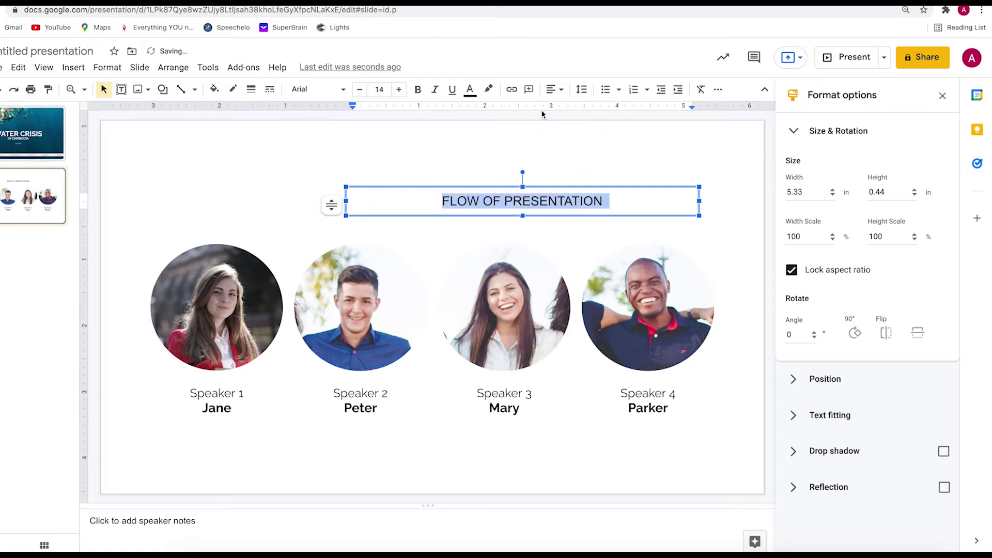
pyautogui.click(316, 89)
pyautogui.click(328, 160)
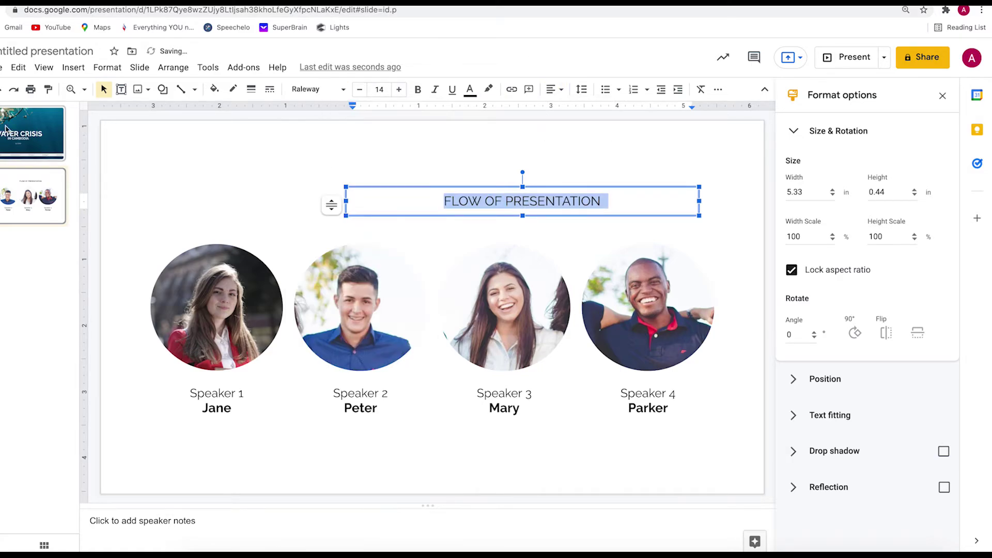
# - Make the heading 40 pt bold, widen it to one line and move it above the photos
pyautogui.click(30, 129)
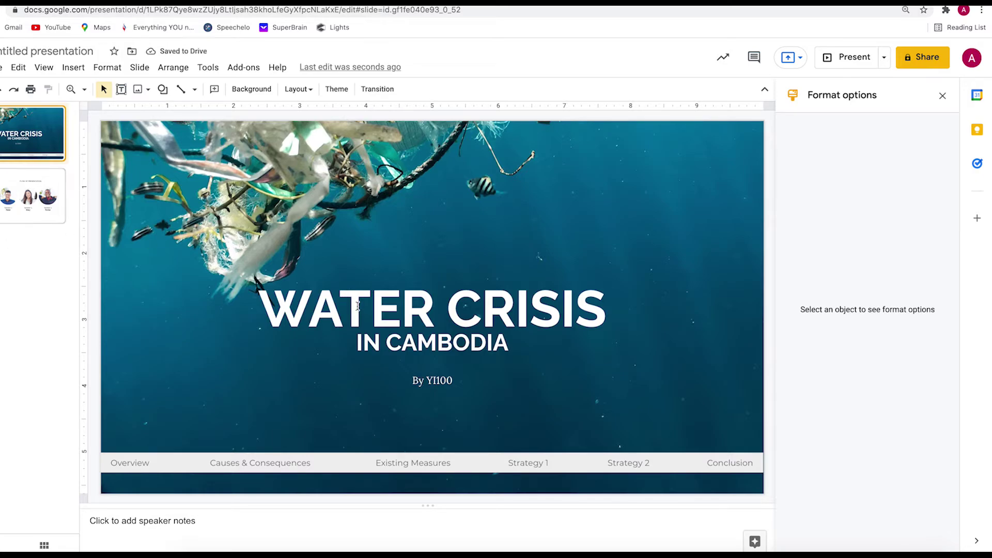
pyautogui.click(29, 193)
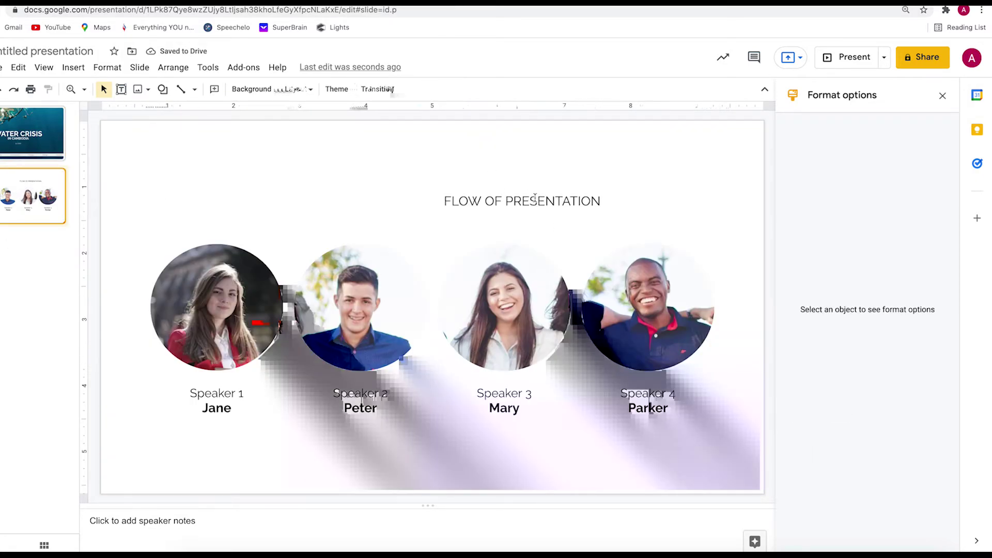
pyautogui.click(379, 90)
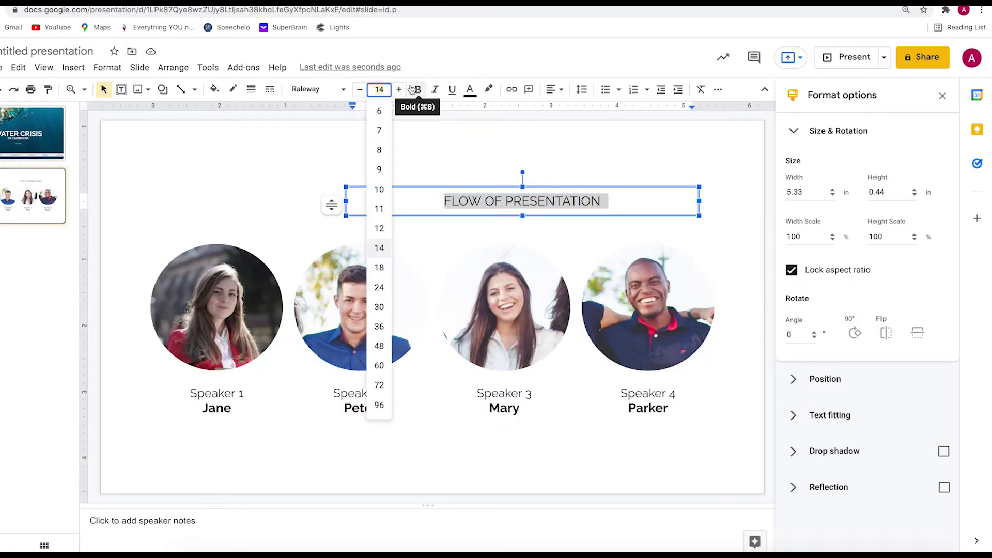
pyautogui.write('40')
pyautogui.press('Return')
pyautogui.hotkey('ctrl', 'b')
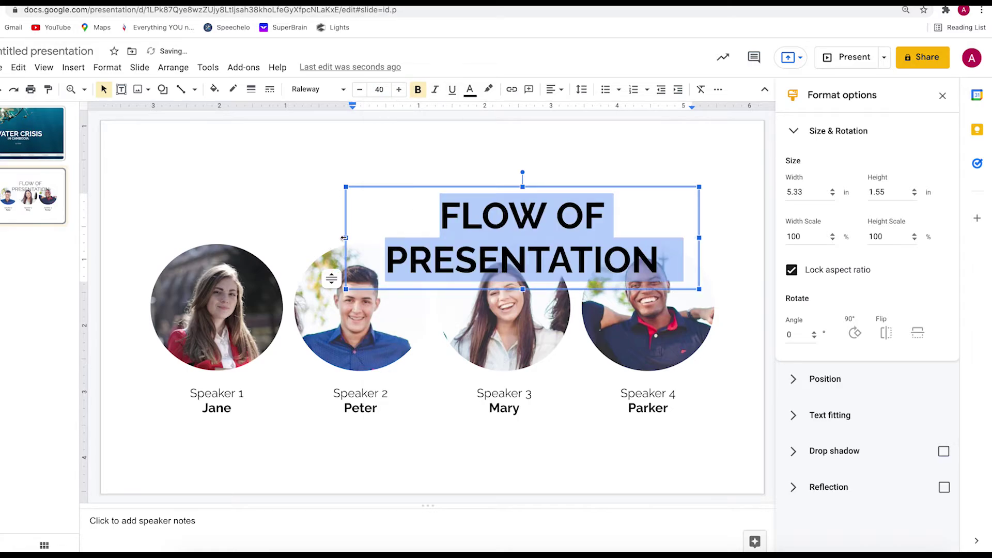
pyautogui.moveTo(344, 238); pyautogui.dragTo(112, 237)
pyautogui.moveTo(520, 186); pyautogui.dragTo(546, 162)
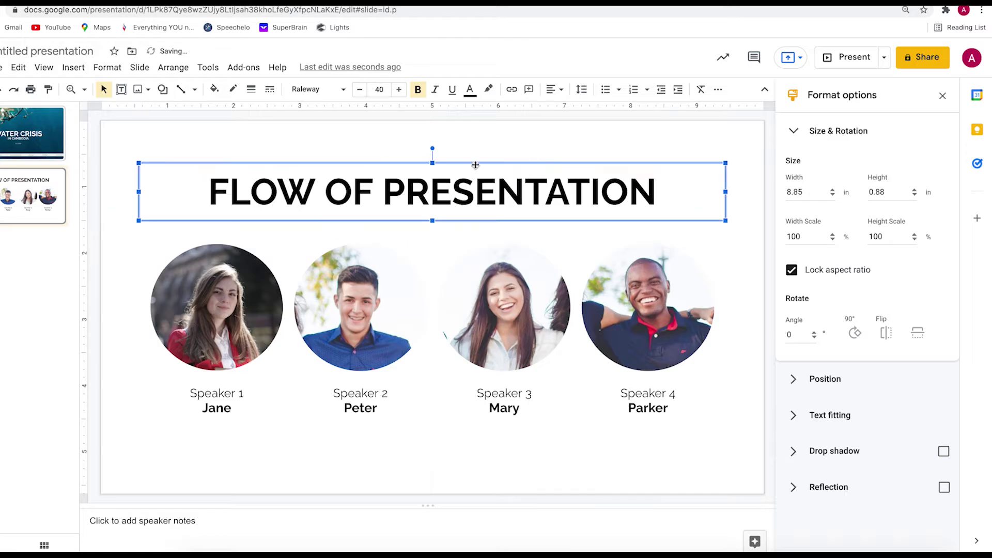
pyautogui.press('pageup')
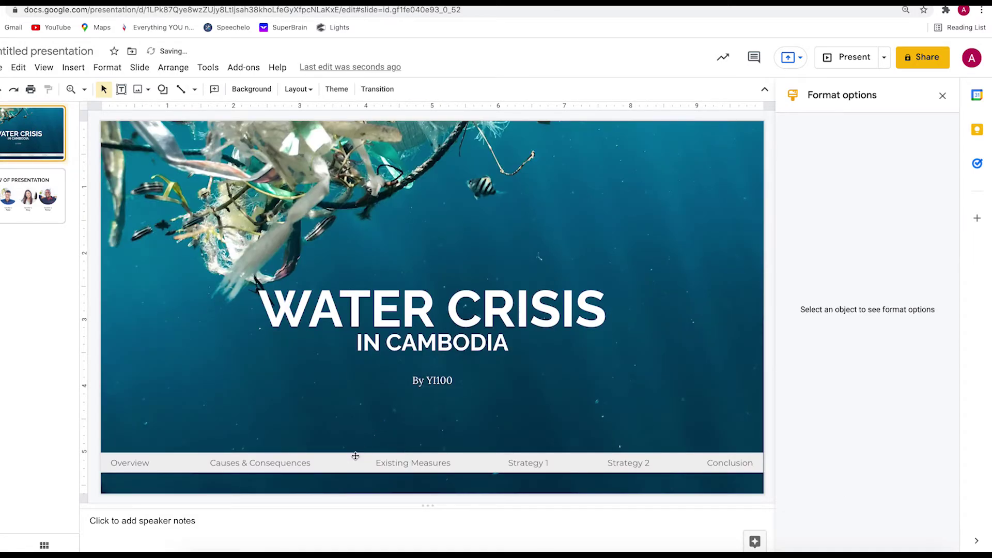
# - Copy the Overview-to-Conclusion agenda bar from the title slide onto the bottom of slide 2
pyautogui.click(355, 455)
pyautogui.hotkey('ctrl', 'c')
pyautogui.click(44, 204)
pyautogui.hotkey('ctrl', 'v')
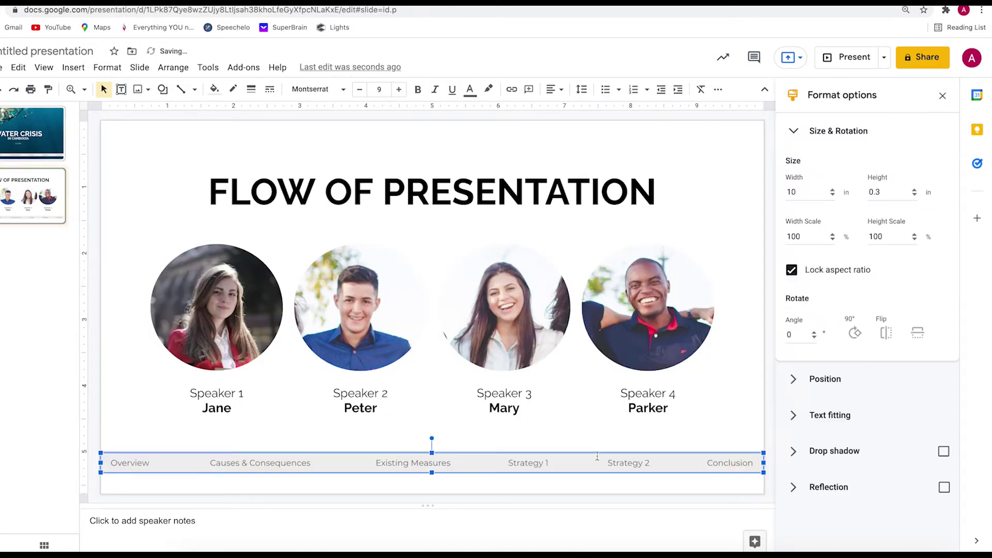
pyautogui.click(731, 419)
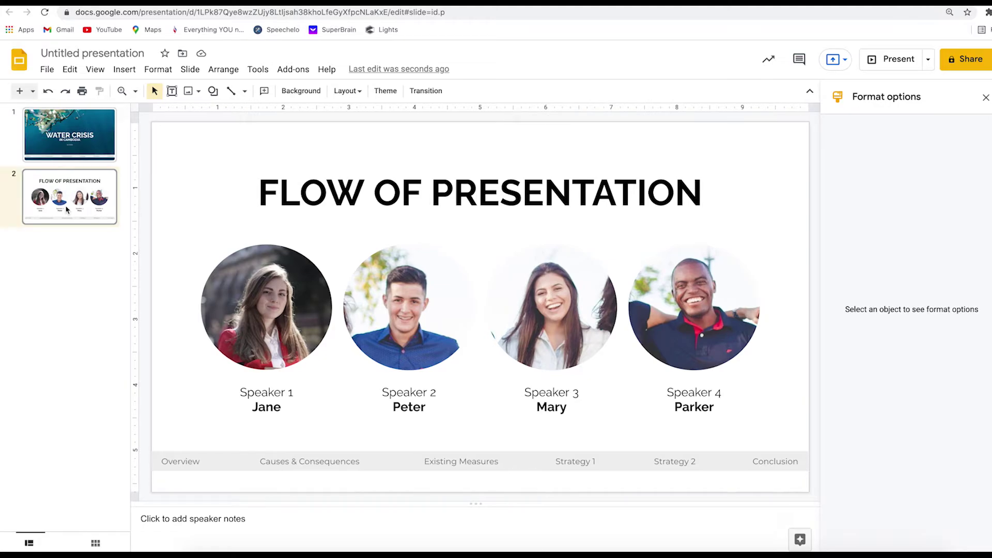
# - Duplicate slide 2 to create the additional speaker slides
pyautogui.click(93, 205)
pyautogui.hotkey('ctrl', 'd')
pyautogui.hotkey('ctrl', 'd')
pyautogui.hotkey('ctrl', 'd')
pyautogui.hotkey('ctrl', 'd')
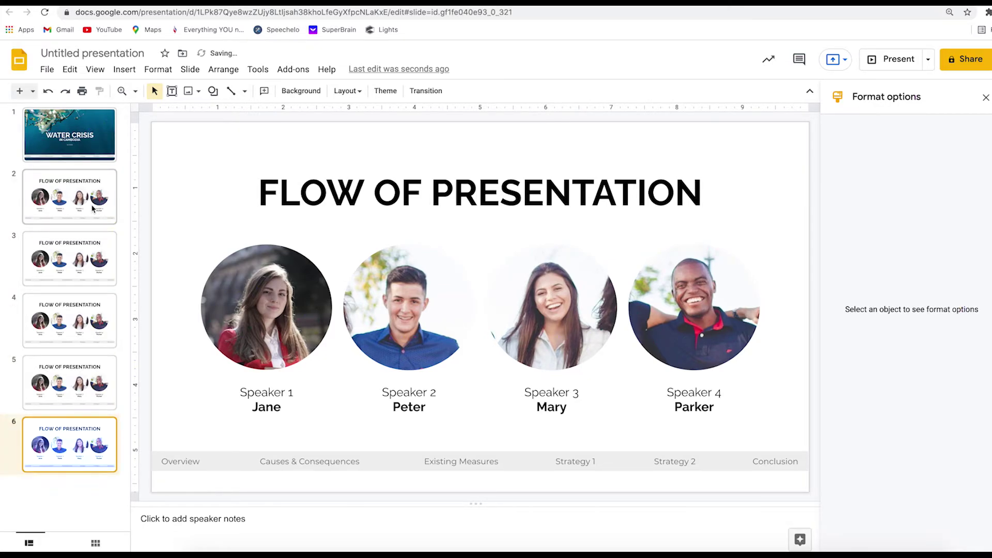
pyautogui.click(101, 260)
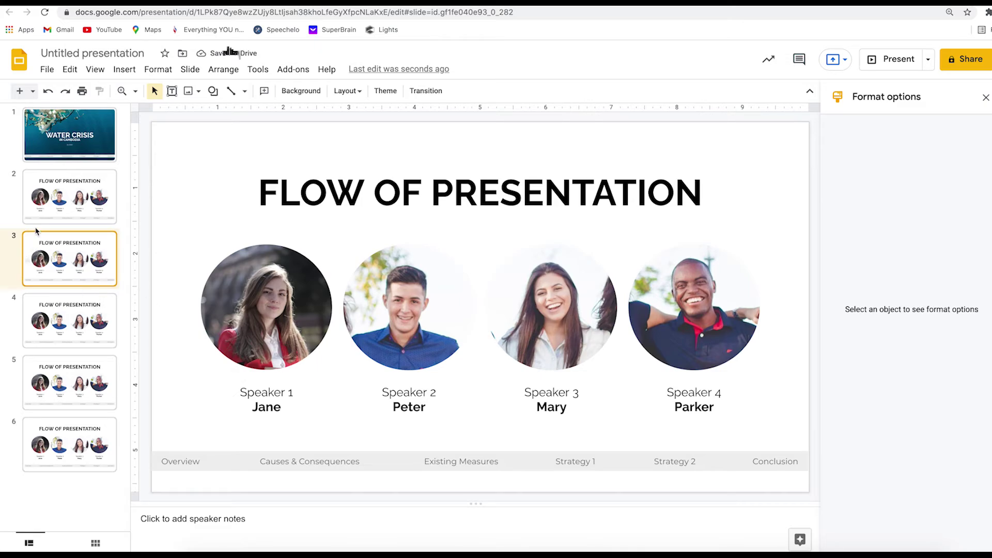
pyautogui.click(98, 212)
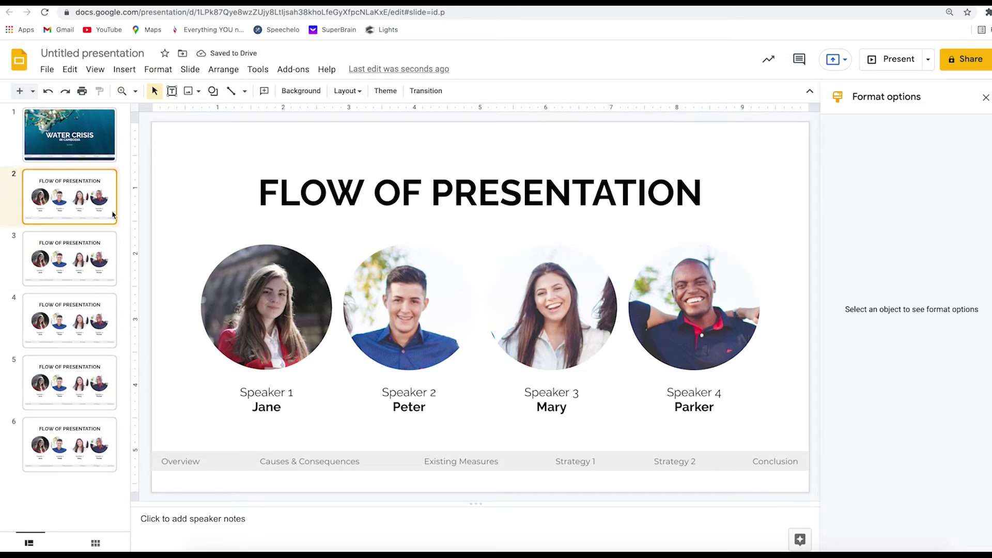
# - On slide 3, give the first speaker's photo a red 4px border
pyautogui.click(67, 269)
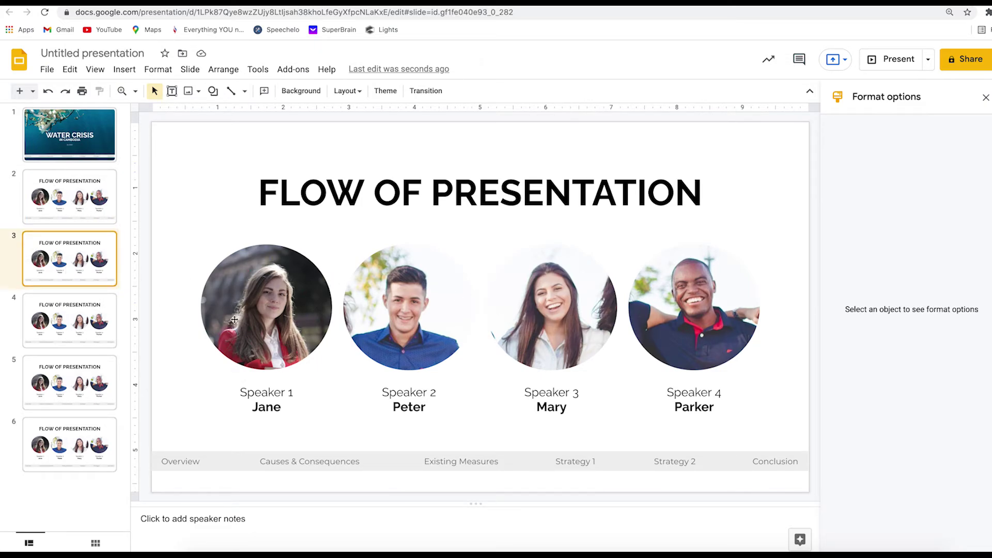
pyautogui.press('Tab')
pyautogui.press('Tab')
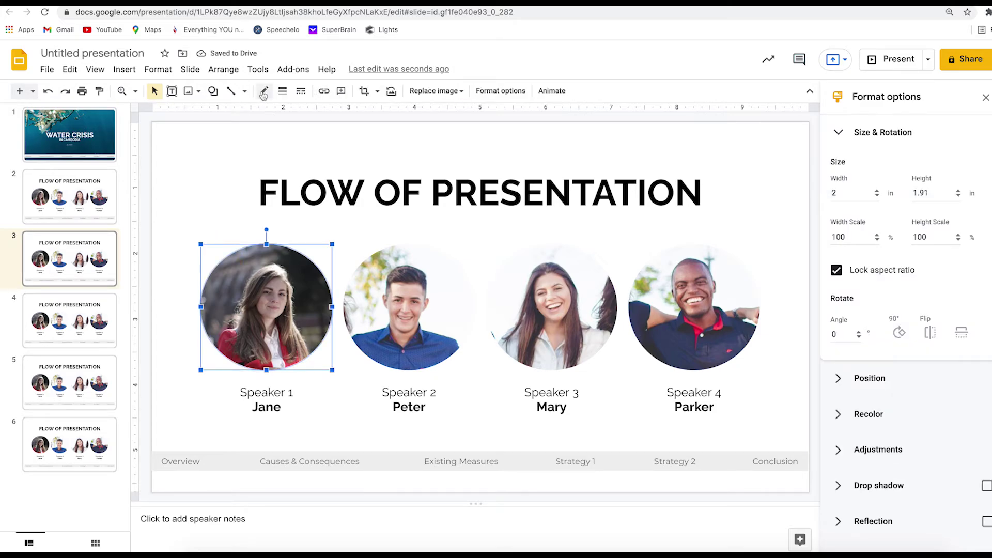
pyautogui.click(264, 91)
pyautogui.click(283, 206)
pyautogui.click(282, 91)
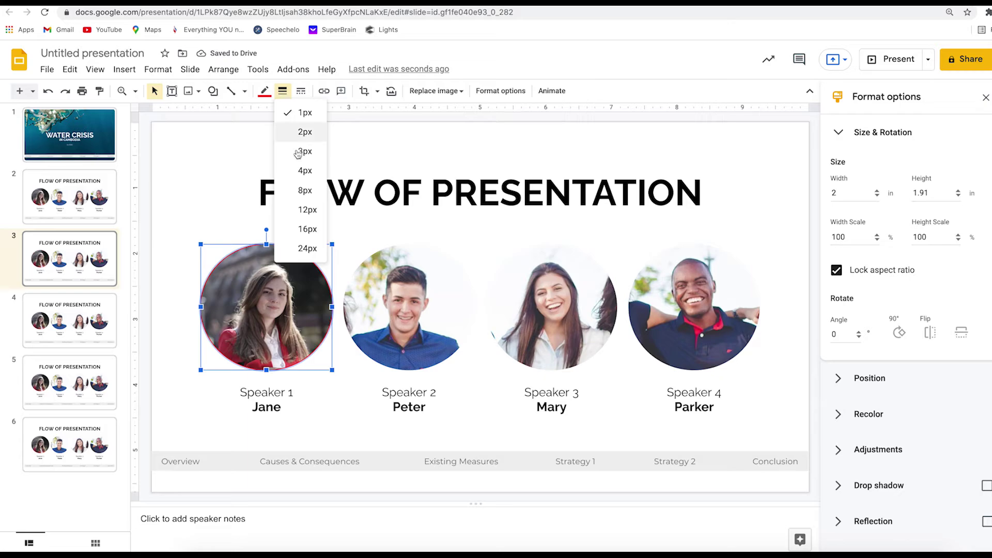
pyautogui.click(300, 171)
# - Turn the first speaker's caption red and make Overview and Causes & Consequences red and bold
pyautogui.click(276, 395)
pyautogui.hotkey('ctrl', 'a')
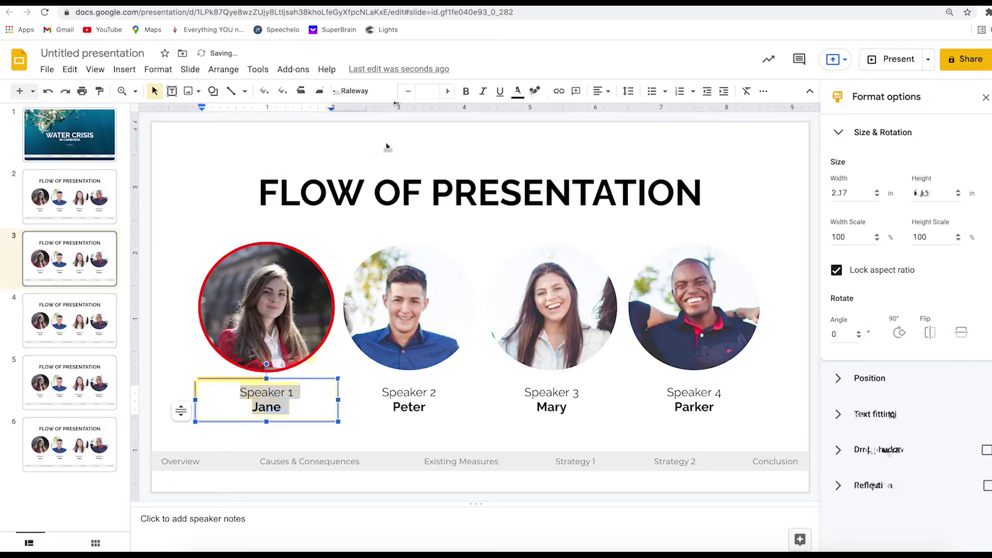
pyautogui.click(517, 91)
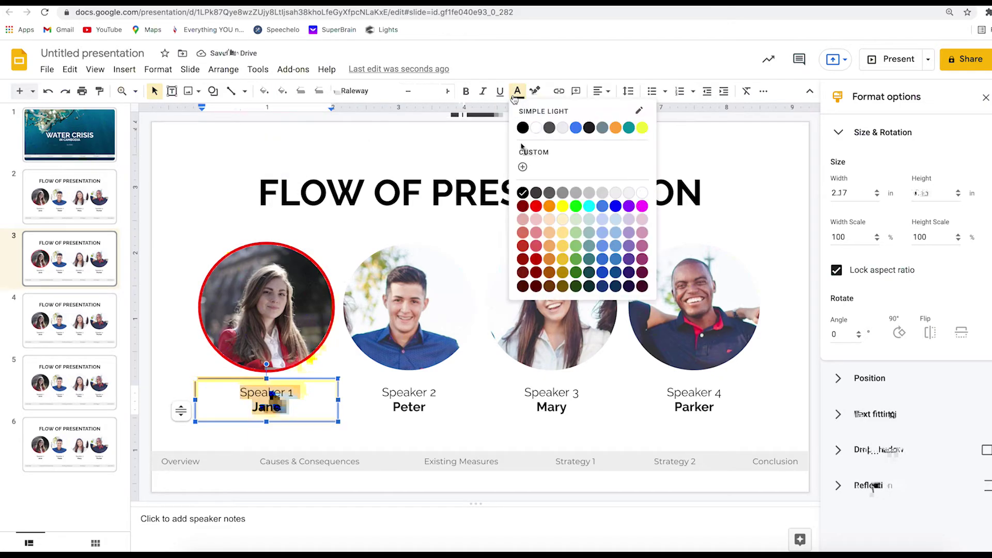
pyautogui.click(536, 206)
pyautogui.click(274, 461)
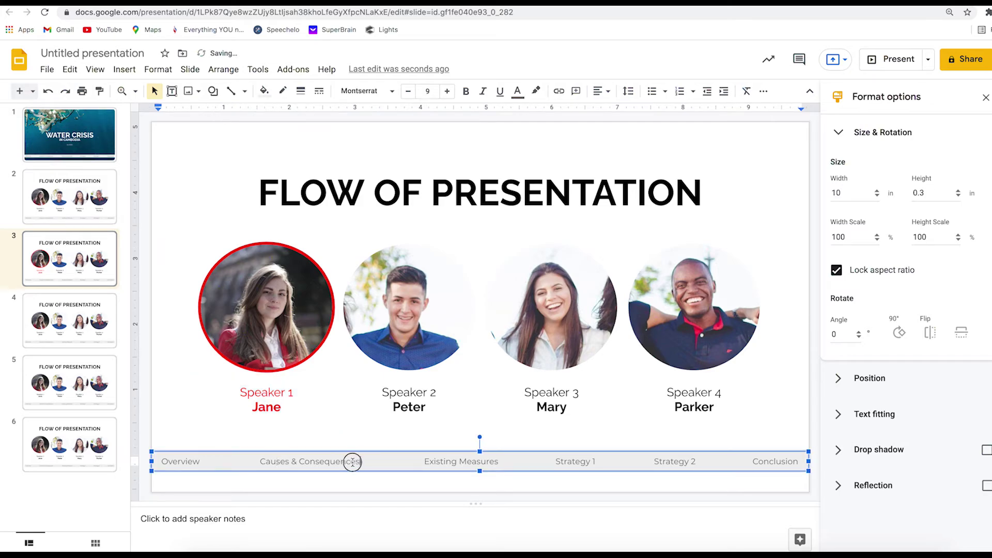
pyautogui.moveTo(355, 461); pyautogui.dragTo(162, 462)
pyautogui.click(517, 91)
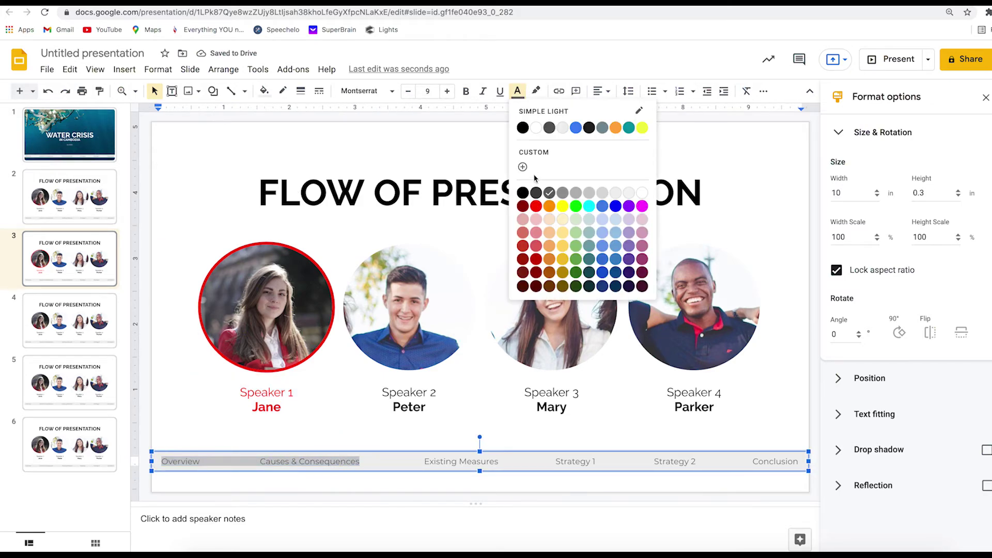
pyautogui.click(536, 205)
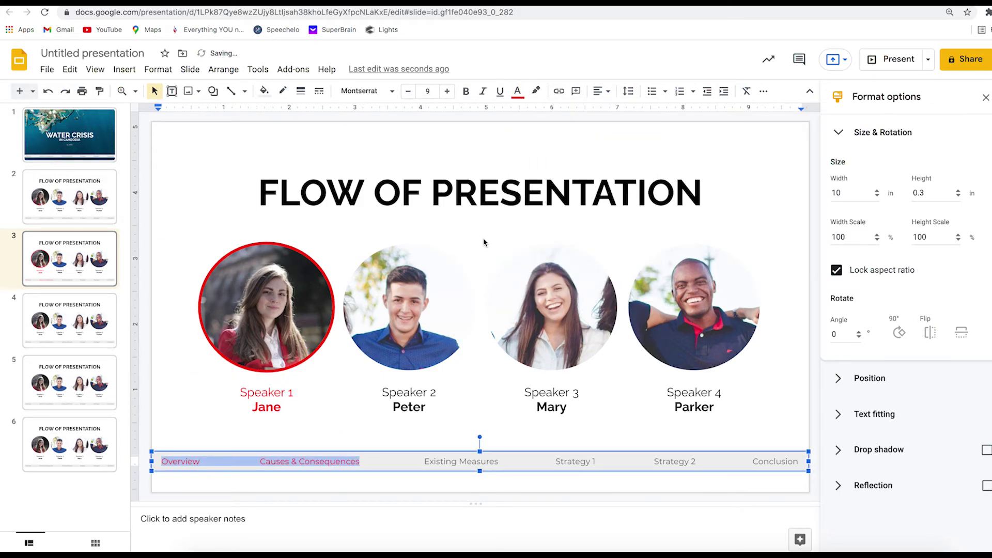
pyautogui.hotkey('ctrl', 'b')
# - On slide 4, give Peter's photo a thick red border
pyautogui.click(62, 313)
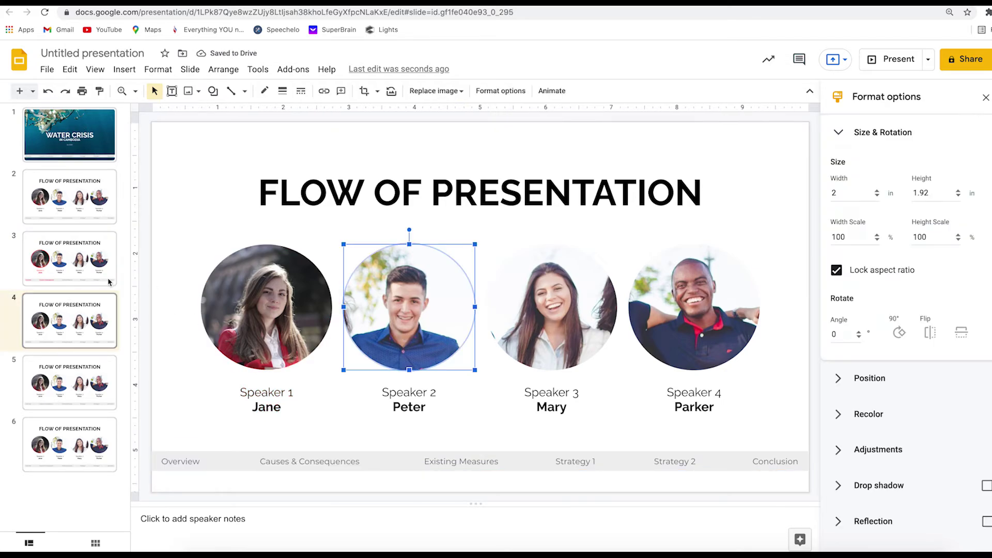
pyautogui.click(426, 298)
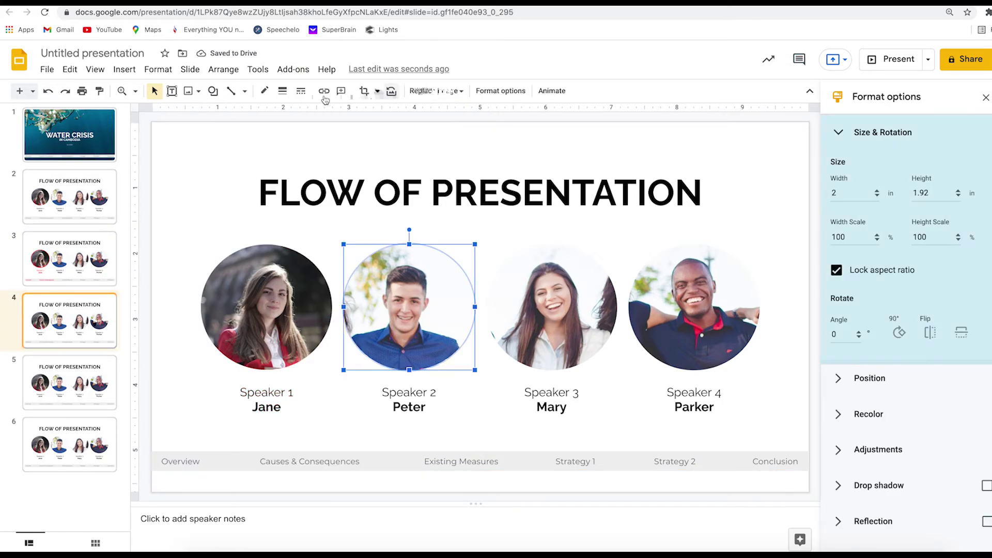
pyautogui.click(264, 91)
pyautogui.click(279, 203)
pyautogui.click(283, 92)
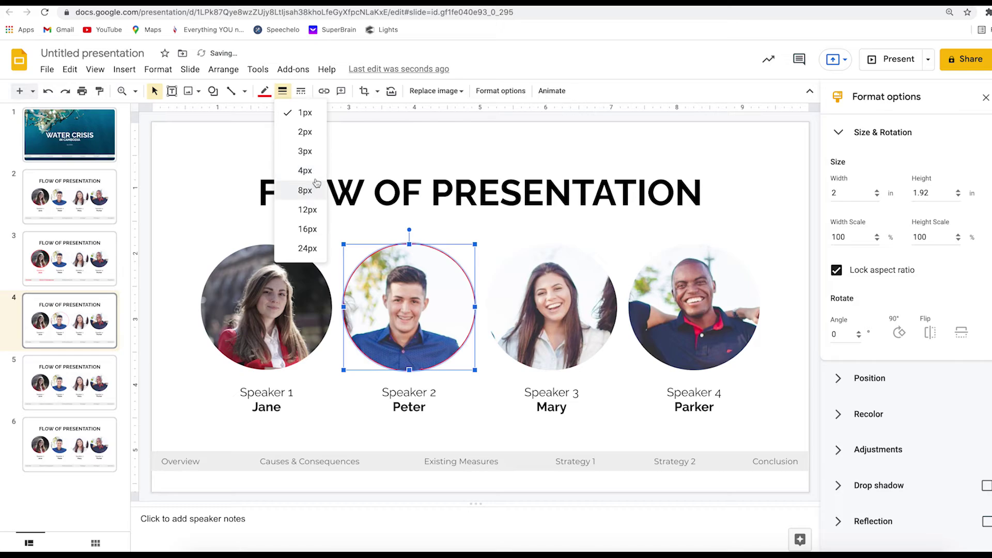
pyautogui.click(298, 169)
# - Colour all of Peter's caption text red
pyautogui.click(430, 407)
pyautogui.hotkey('ctrl', 'a')
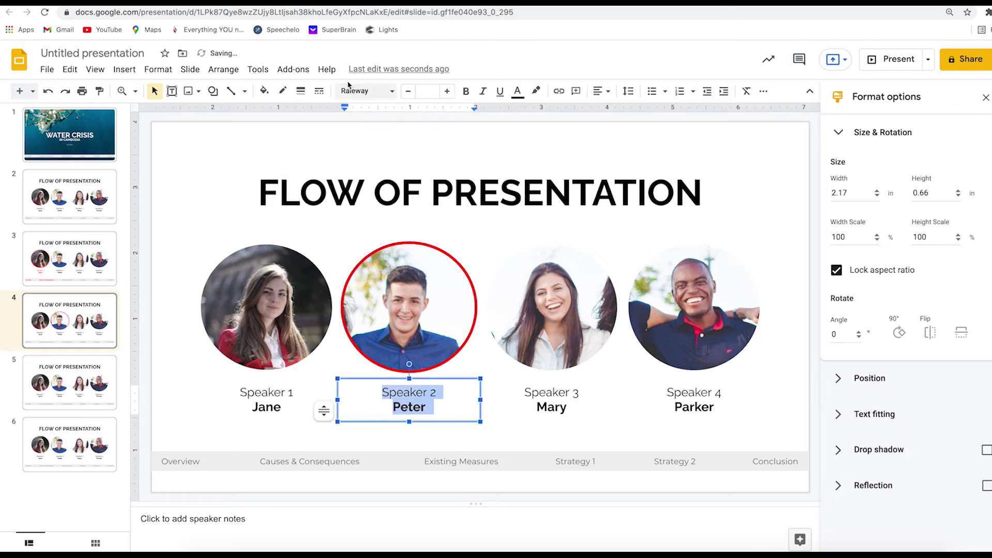
pyautogui.click(523, 92)
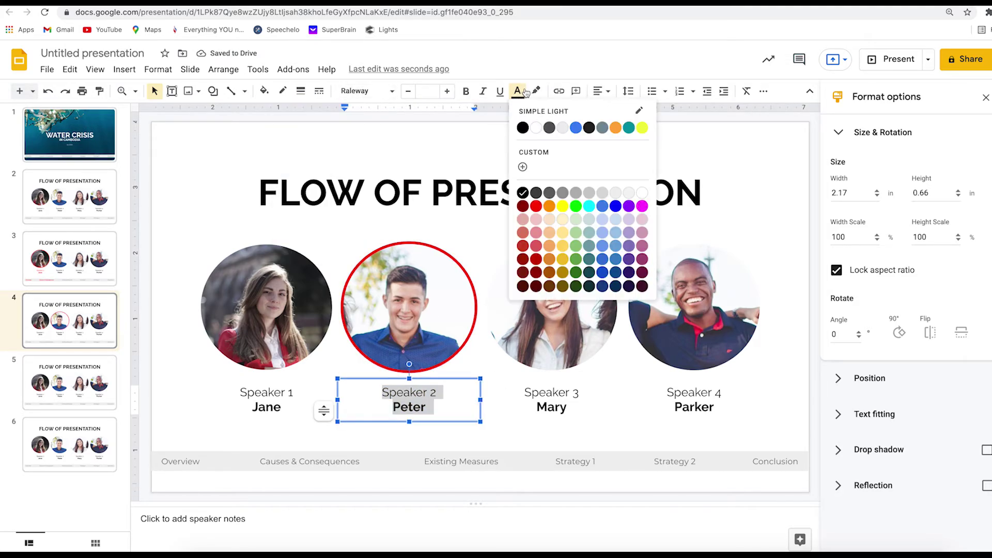
pyautogui.click(537, 204)
# - Turn 'Existing Measures' in the agenda bar red
pyautogui.click(427, 461)
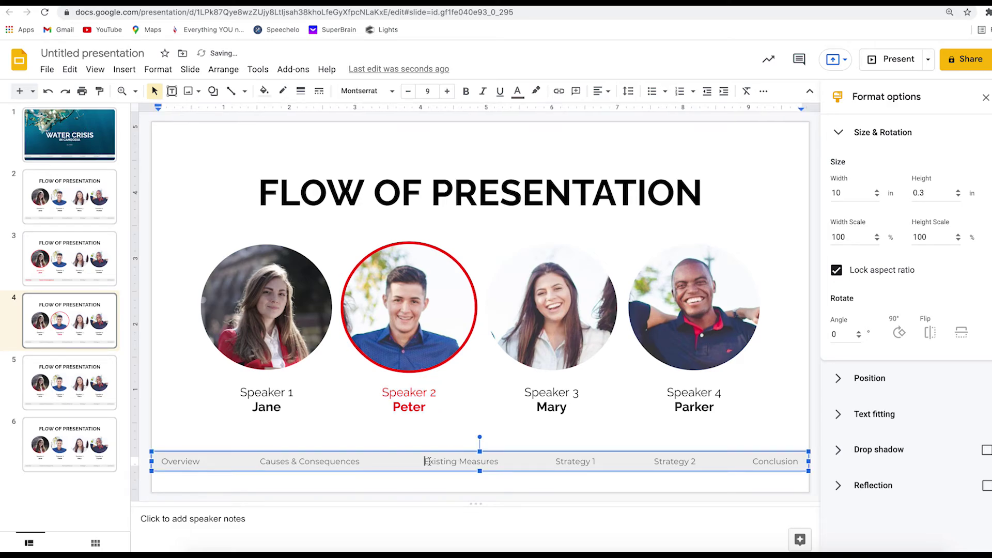
pyautogui.moveTo(425, 461); pyautogui.dragTo(499, 462)
pyautogui.click(517, 91)
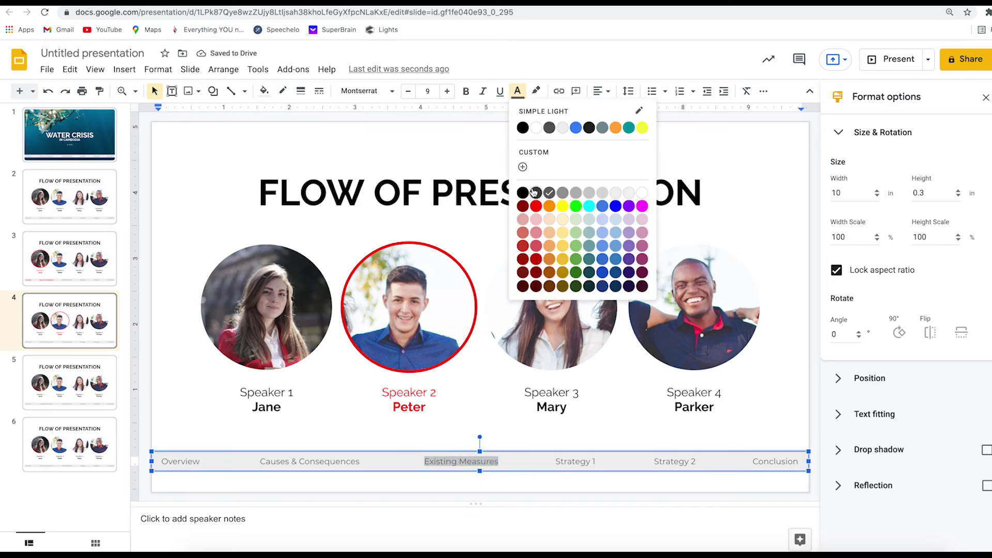
pyautogui.click(536, 205)
# - On slide 5, give Mary's photo a red 8px border
pyautogui.click(66, 371)
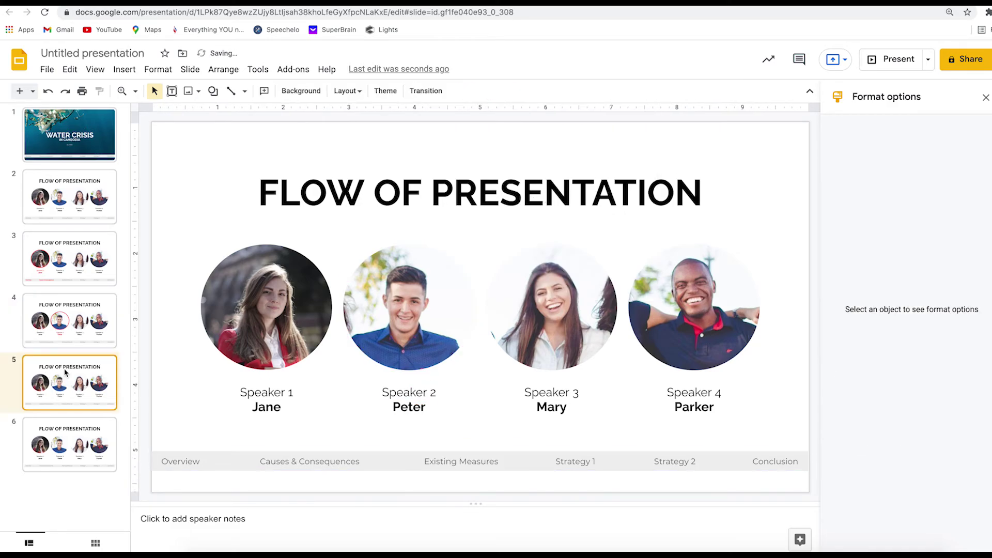
pyautogui.click(531, 334)
pyautogui.click(265, 91)
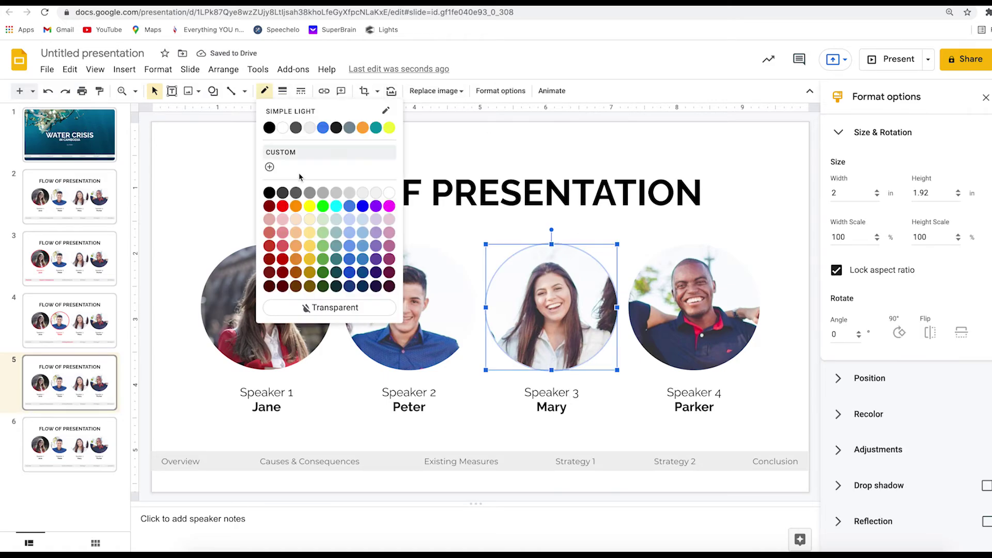
pyautogui.click(281, 202)
pyautogui.click(282, 91)
pyautogui.click(321, 199)
# - Colour Mary's caption red and select 'Strategy 1' in the agenda bar for colouring
pyautogui.click(552, 401)
pyautogui.click(517, 91)
pyautogui.click(535, 205)
pyautogui.moveTo(555, 462); pyautogui.dragTo(599, 462)
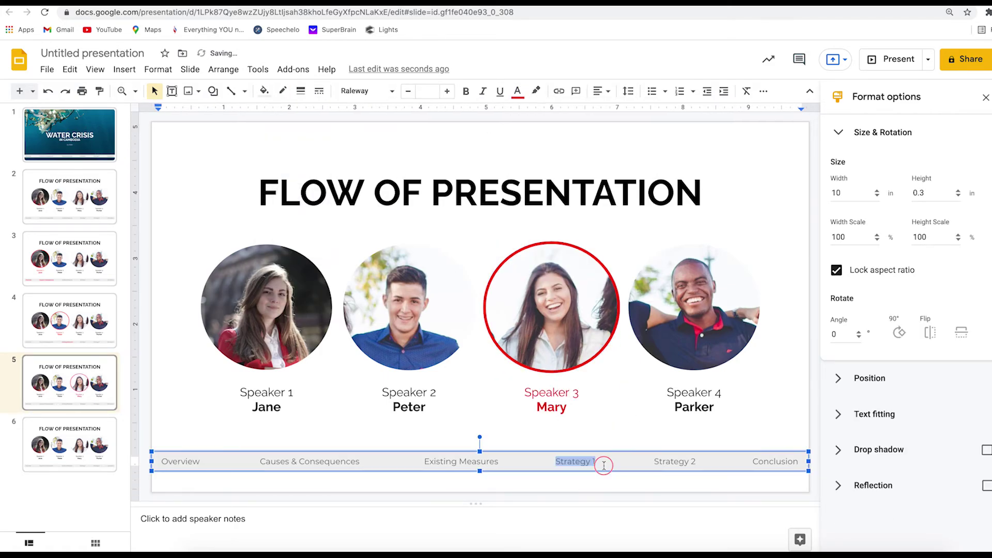
pyautogui.click(517, 91)
# - On slide 6, give Parker's photo a thick red border
pyautogui.click(65, 445)
pyautogui.click(694, 310)
pyautogui.click(282, 91)
pyautogui.click(282, 202)
pyautogui.click(265, 91)
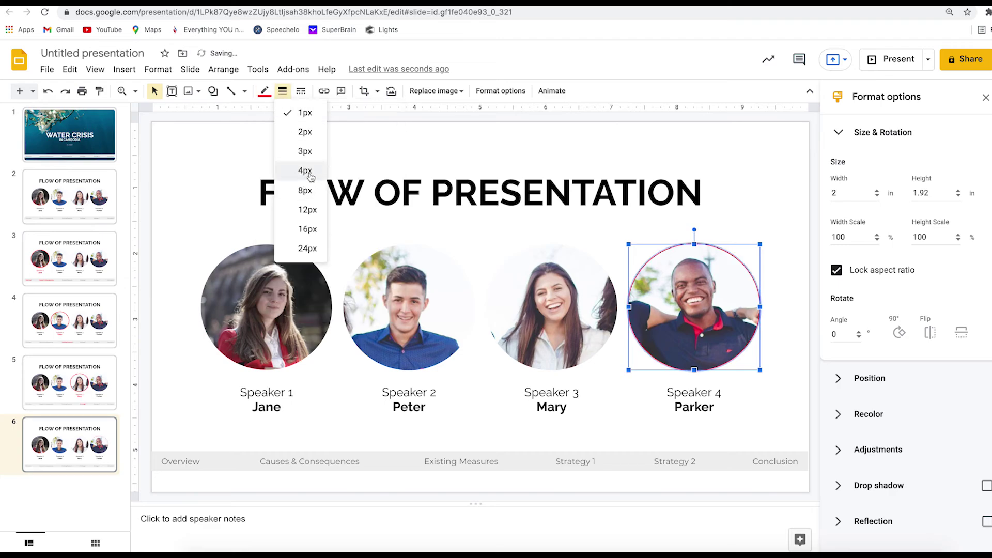
pyautogui.click(320, 199)
# - Make Parker's caption red and 'Strategy 2' and 'Conclusion' bold red
pyautogui.moveTo(667, 392); pyautogui.dragTo(722, 408)
pyautogui.click(517, 92)
pyautogui.click(536, 206)
pyautogui.moveTo(653, 462); pyautogui.dragTo(806, 462)
pyautogui.click(517, 91)
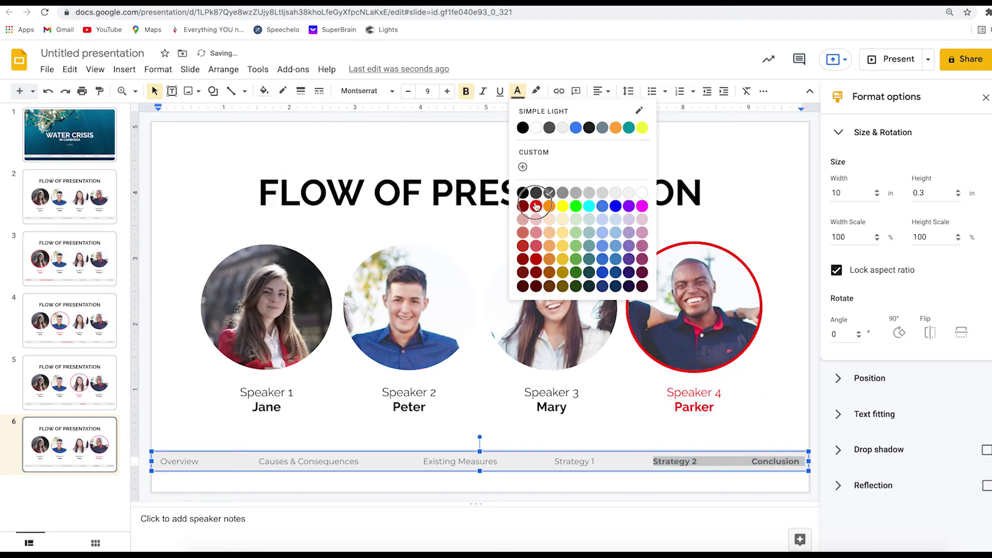
pyautogui.click(536, 206)
pyautogui.click(405, 134)
pyautogui.click(93, 196)
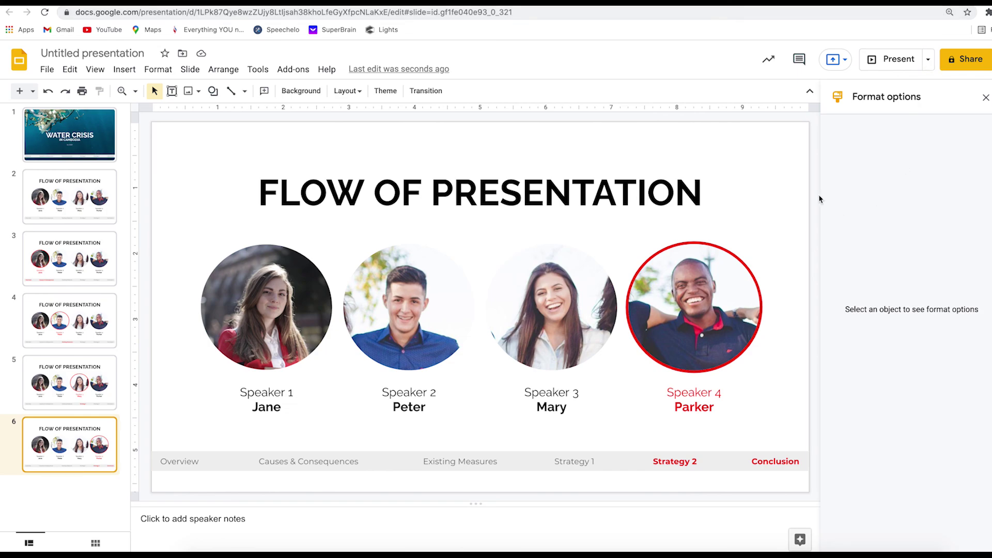
# - Review slide 4, then slide 5 with Mary and 'Strategy 1' highlighted red
pyautogui.click(59, 330)
pyautogui.click(57, 386)
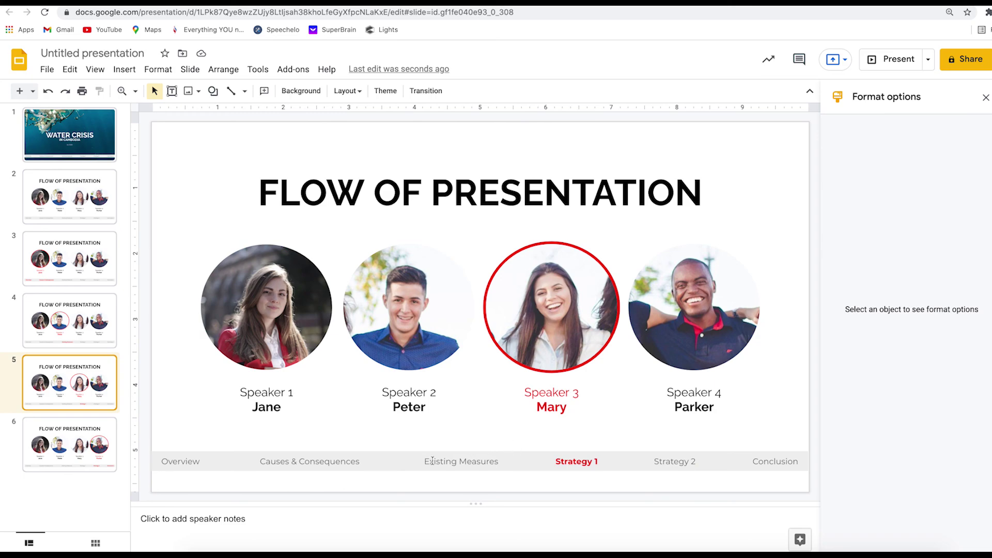